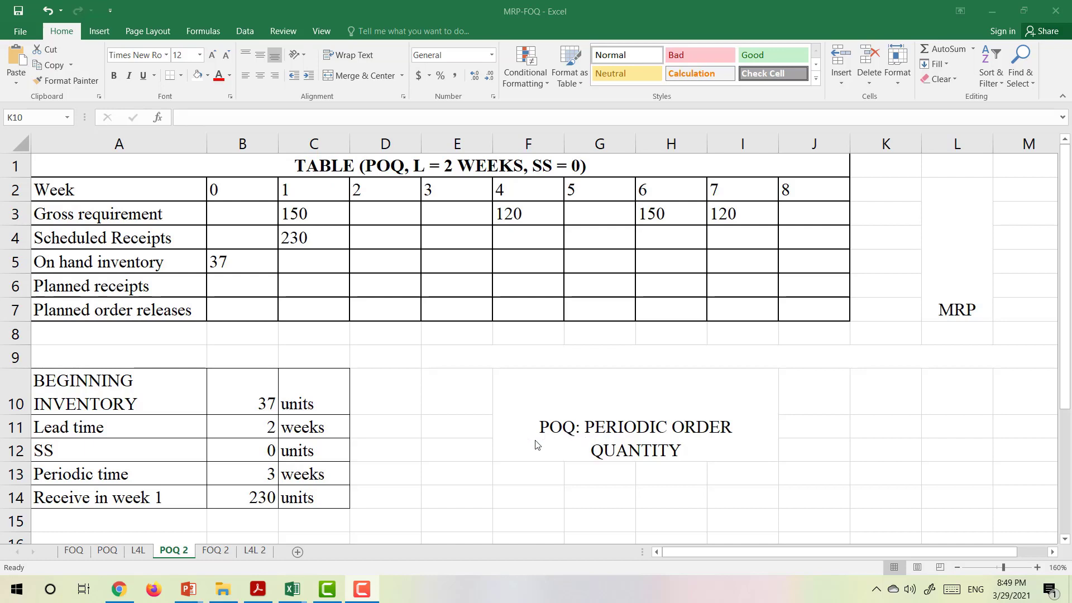
Examine the POQ table's gross requirements by week and the scheduled receipt in week 1.
{"action": "left_click", "coordinate": [549, 417]}
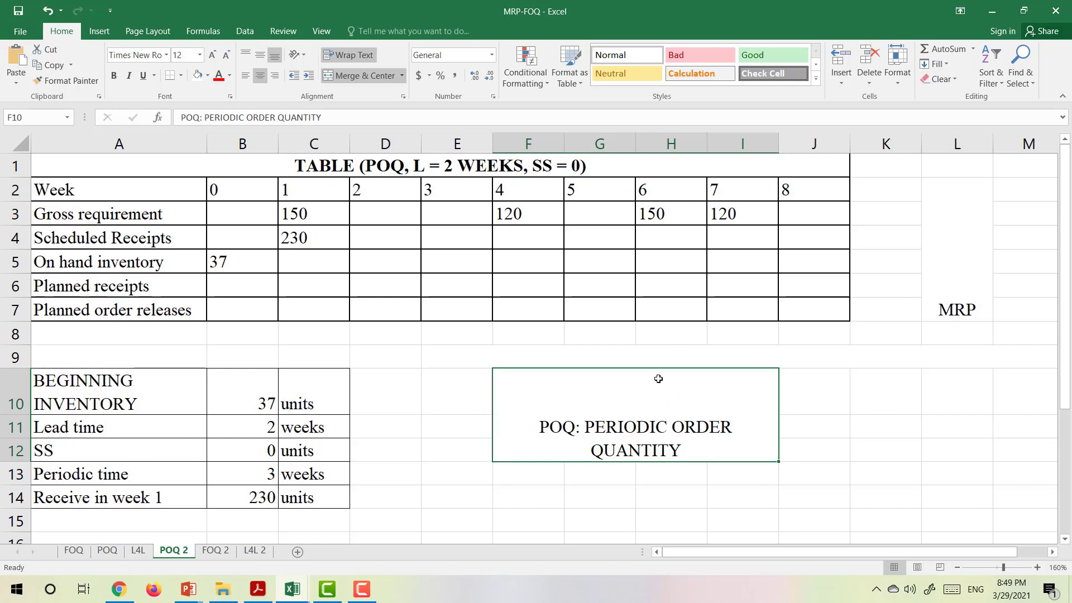
{"action": "left_click", "coordinate": [118, 213]}
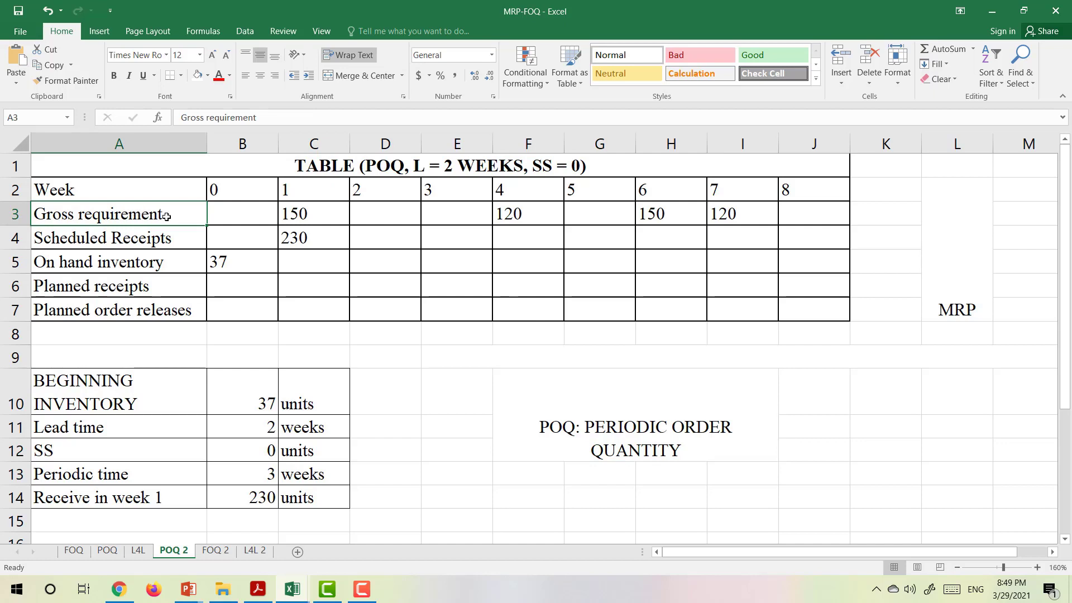
{"action": "left_click", "coordinate": [304, 217]}
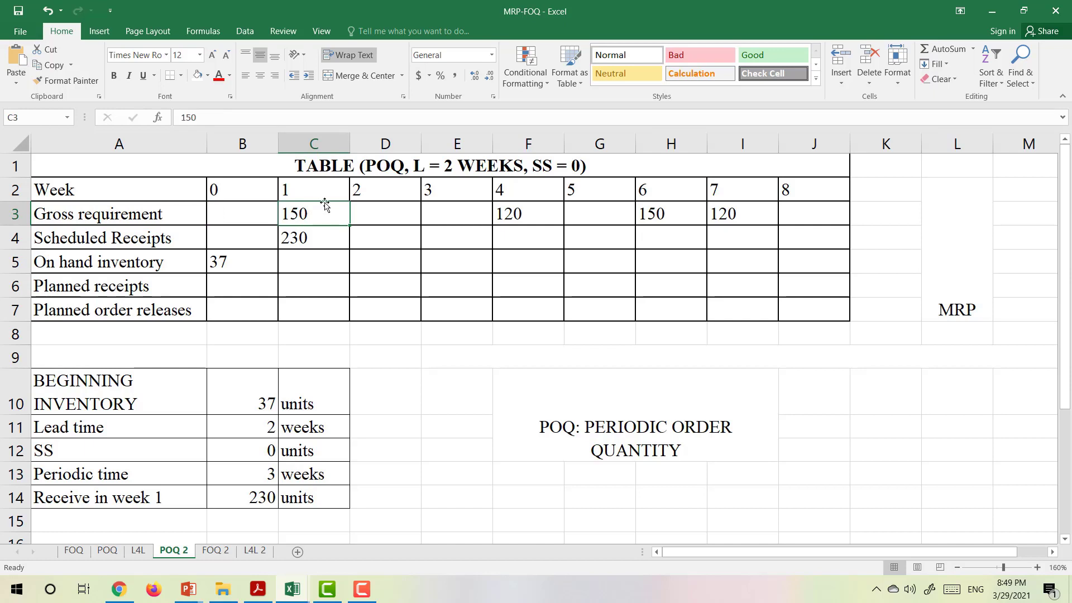
{"action": "left_click", "coordinate": [545, 216]}
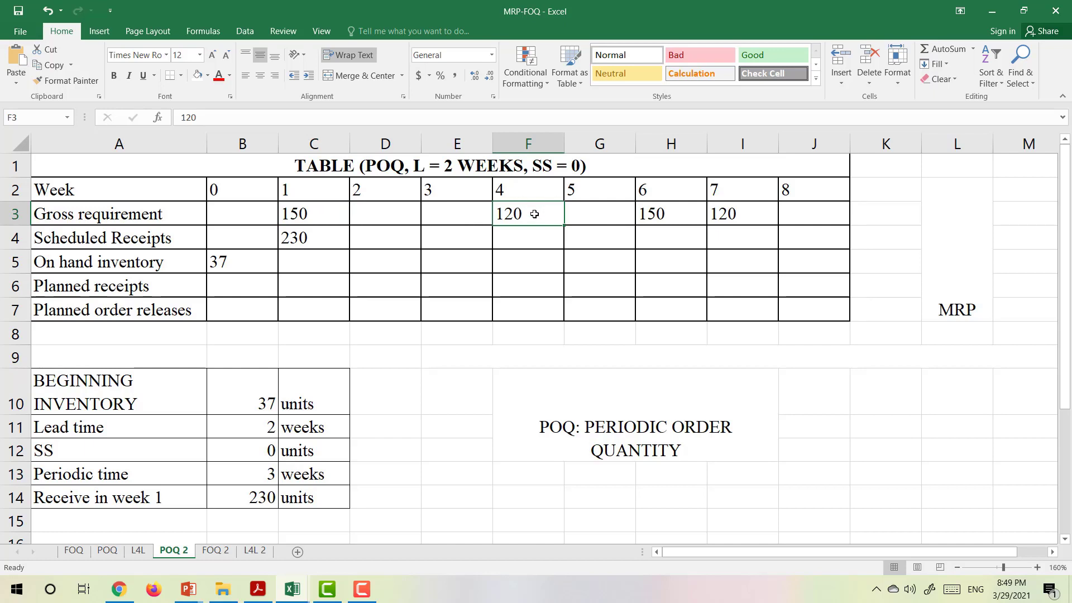
{"action": "left_click", "coordinate": [661, 215]}
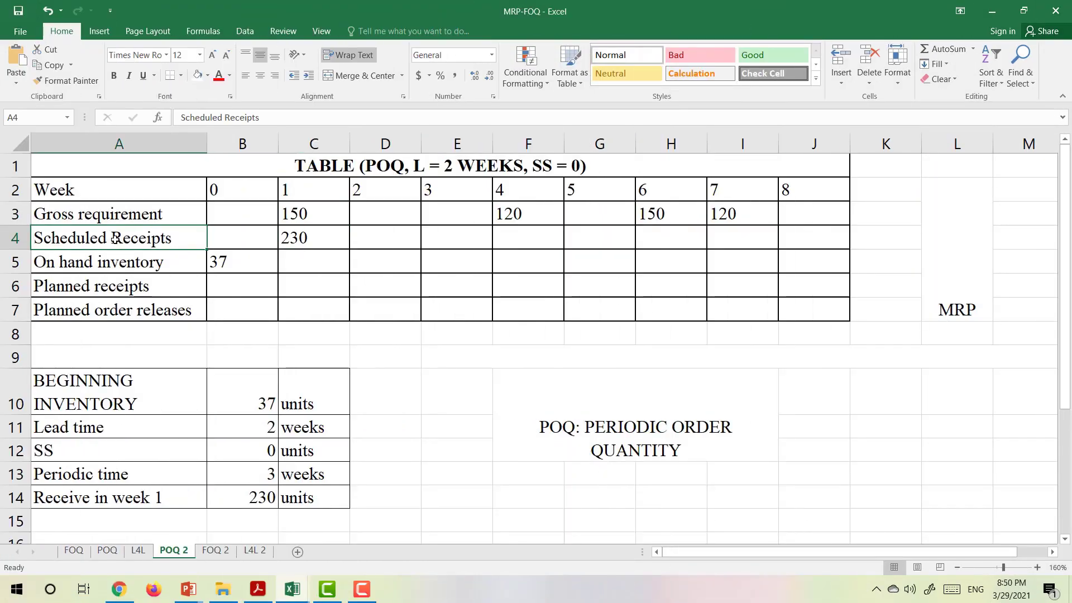
{"action": "left_click", "coordinate": [295, 240]}
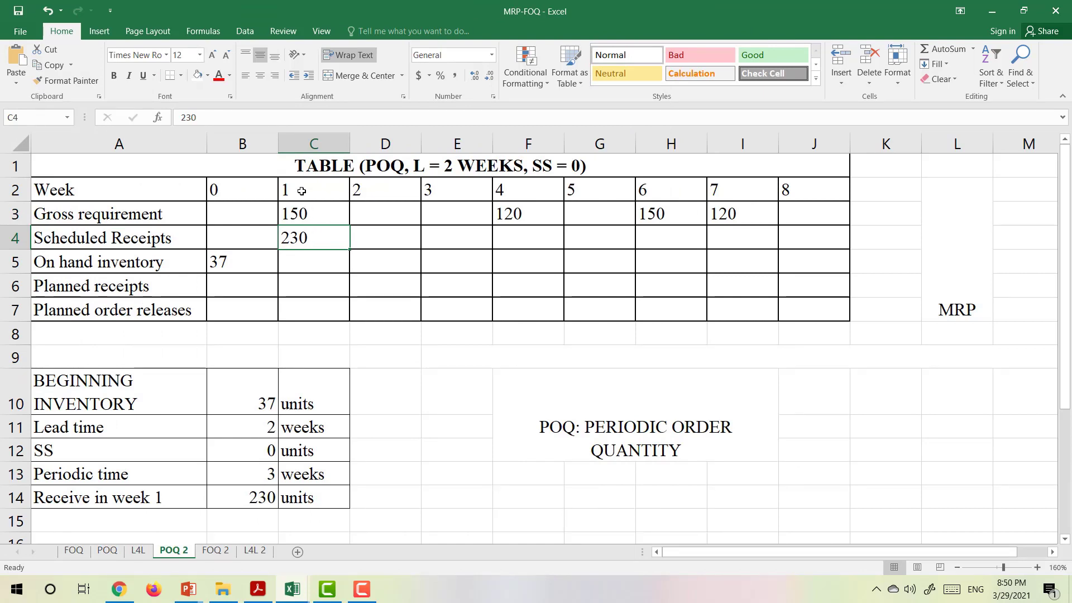
{"action": "left_click", "coordinate": [141, 239]}
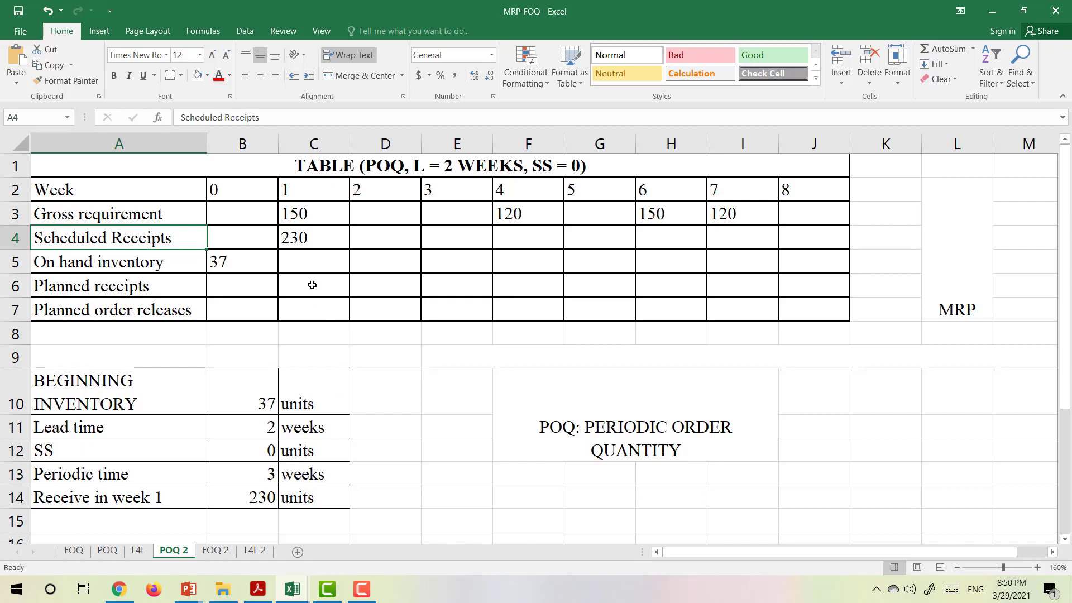
{"action": "left_click", "coordinate": [298, 239]}
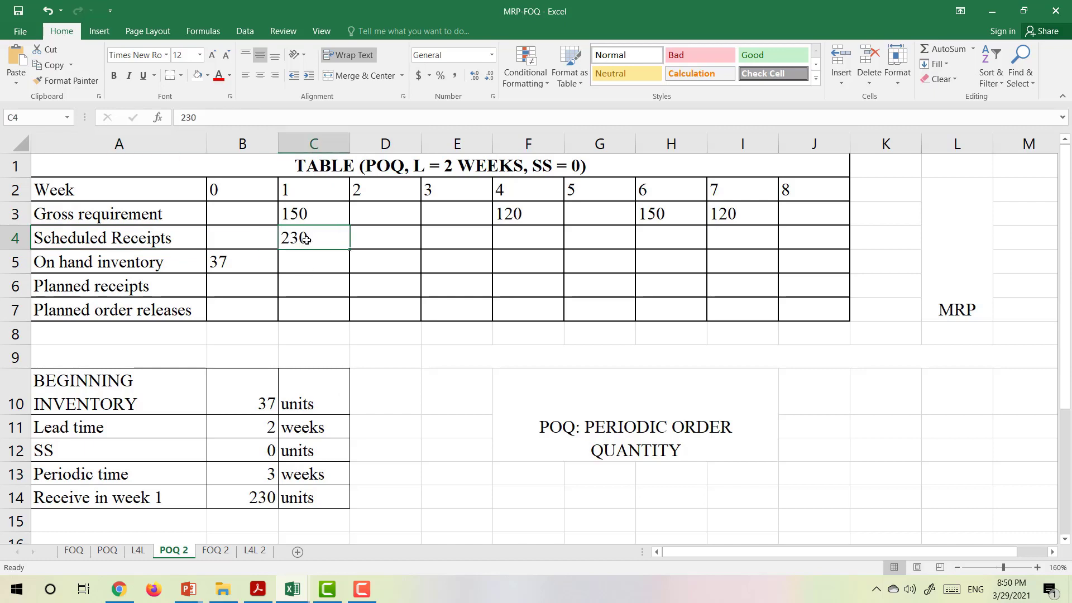
{"action": "left_click", "coordinate": [317, 194]}
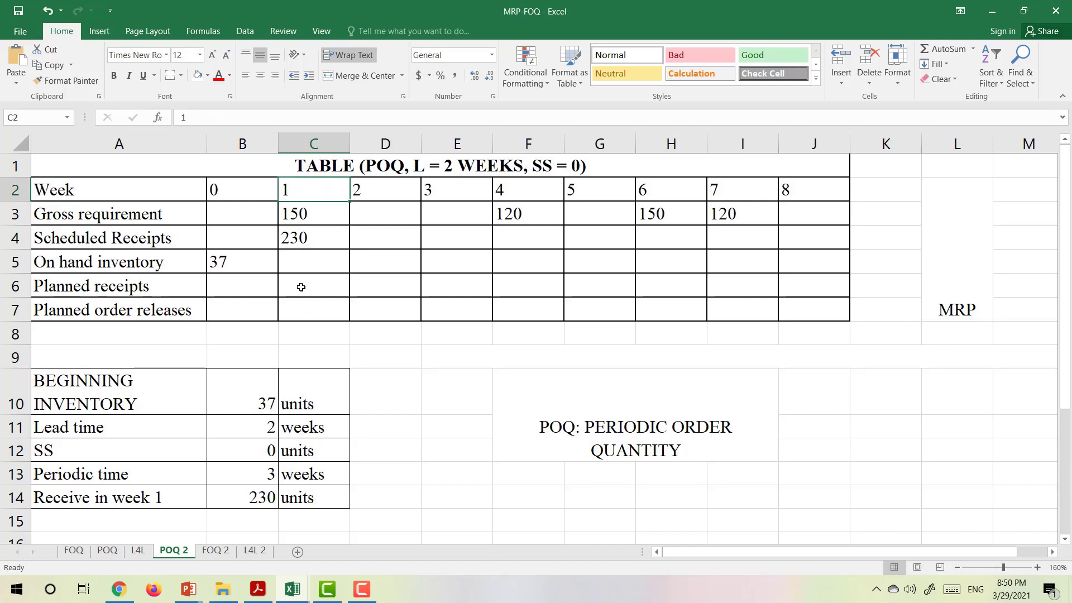
Review the beginning inventory, safety stock and lead time parameters, and the table's planned order, on-hand inventory and scheduled receipt cells.
{"action": "left_click_drag", "start_coordinate": [152, 389], "coordinate": [245, 401]}
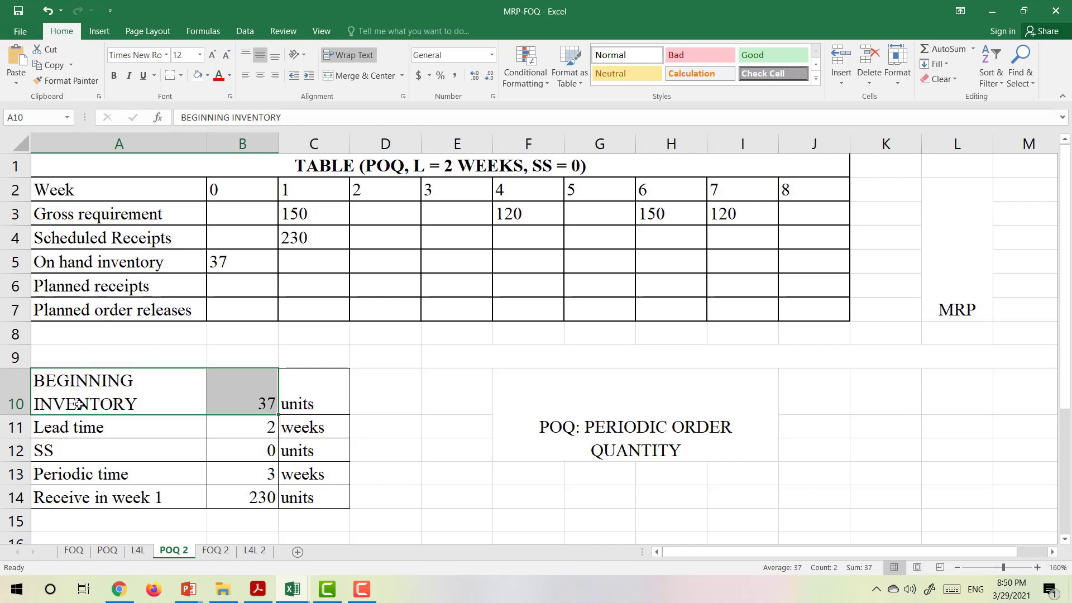
{"action": "left_click", "coordinate": [243, 406]}
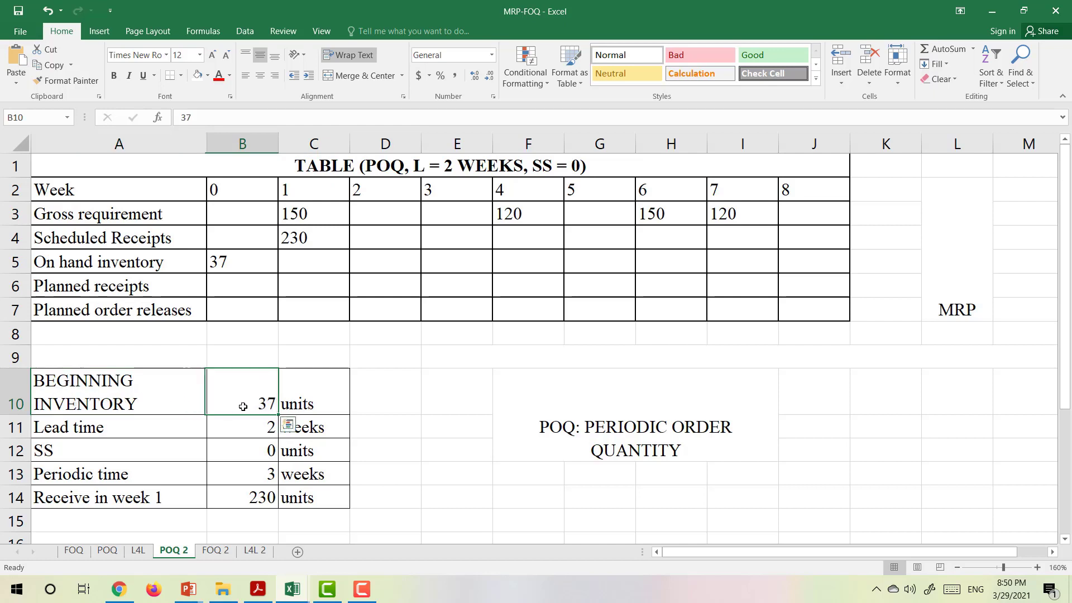
{"action": "left_click", "coordinate": [308, 403]}
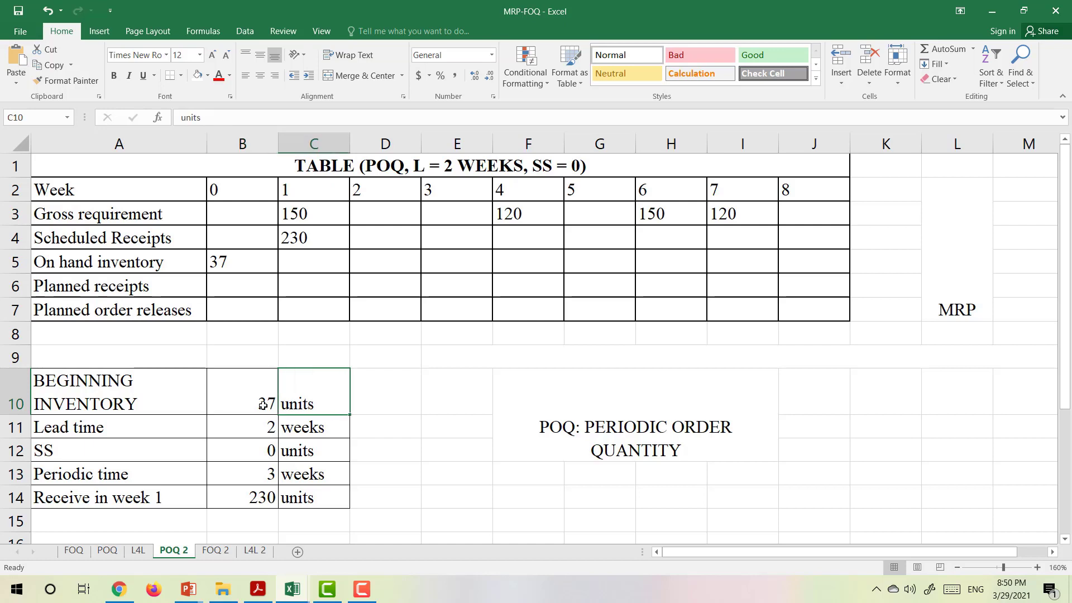
{"action": "left_click_drag", "start_coordinate": [140, 453], "coordinate": [259, 450]}
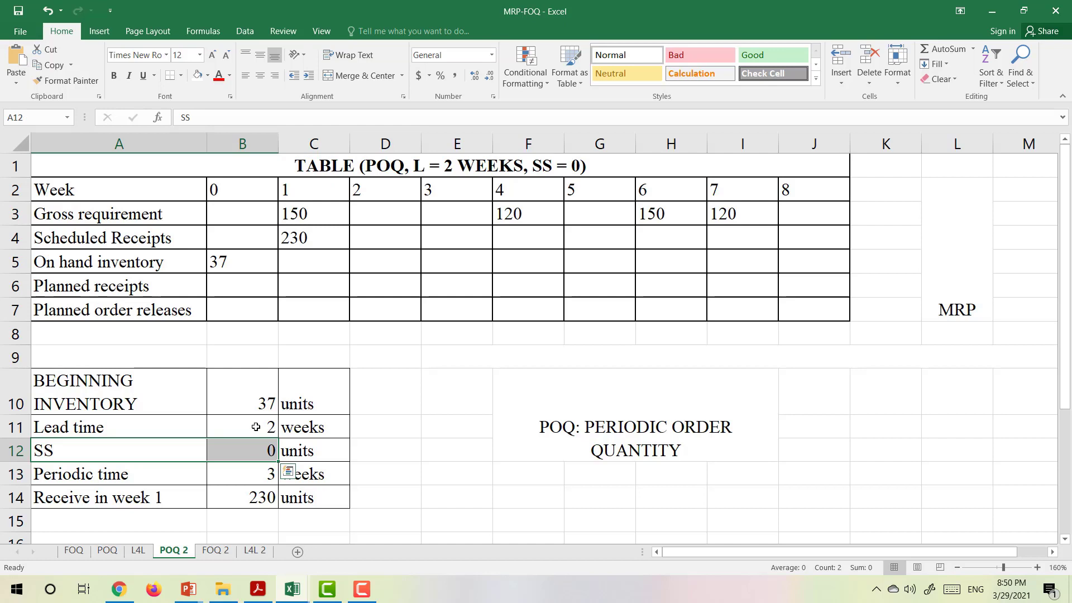
{"action": "left_click_drag", "start_coordinate": [115, 424], "coordinate": [343, 432]}
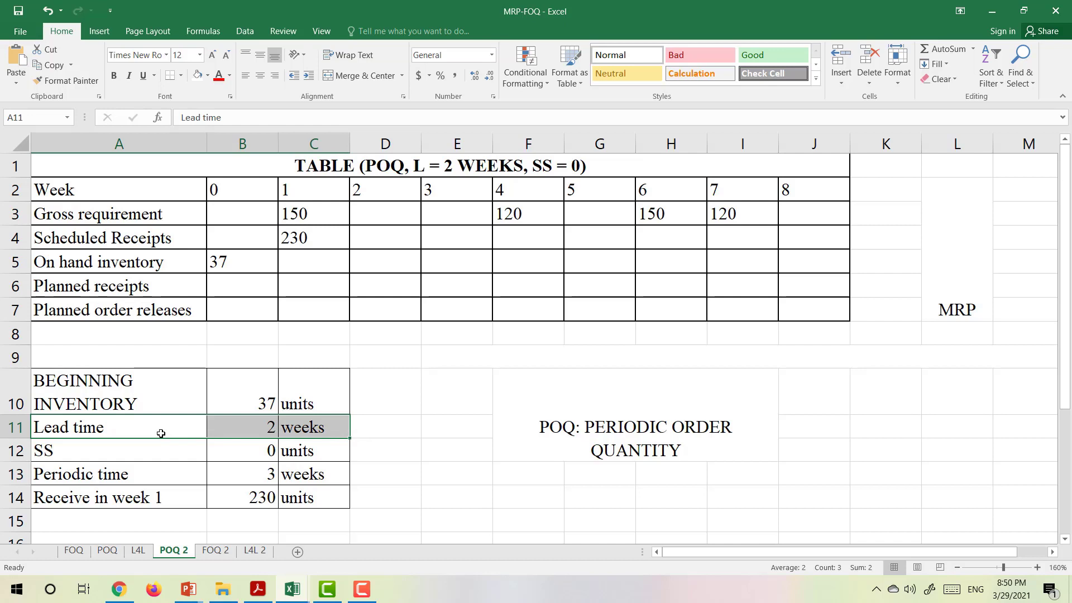
{"action": "left_click", "coordinate": [308, 313]}
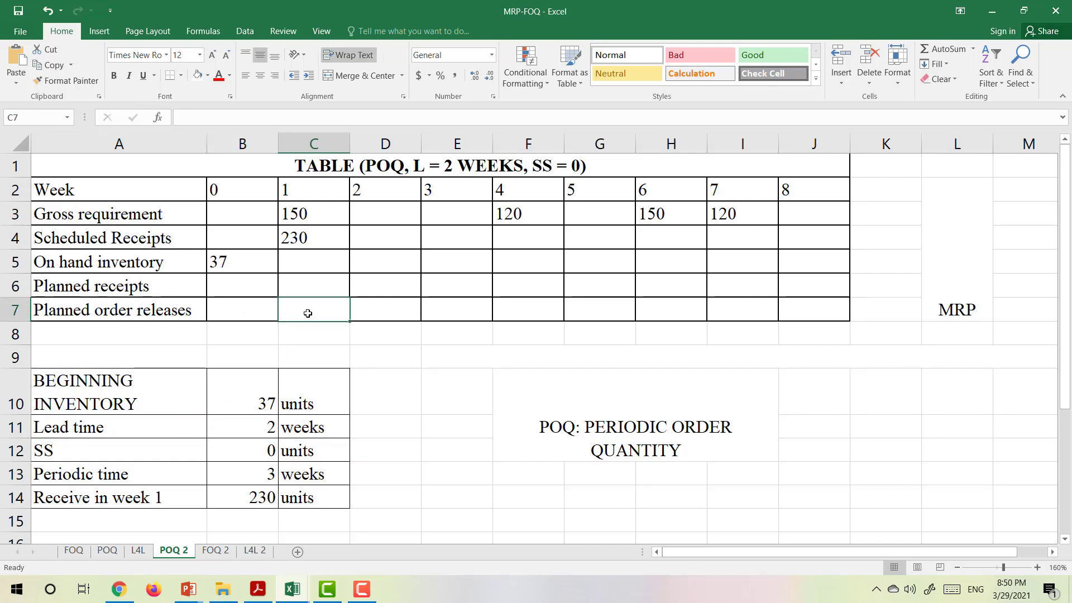
{"action": "left_click", "coordinate": [436, 307]}
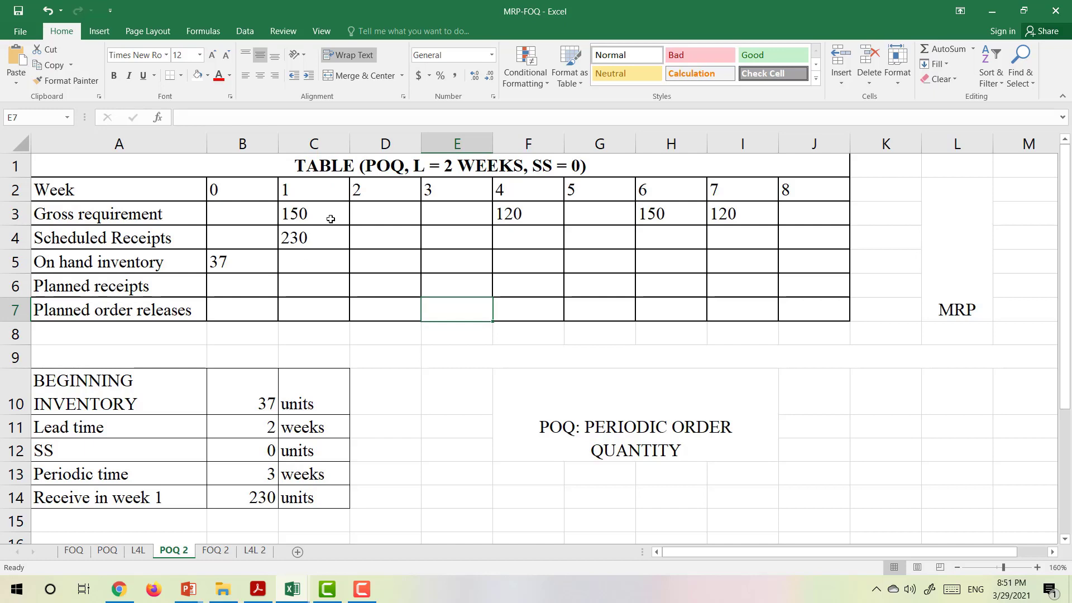
{"action": "left_click", "coordinate": [313, 284]}
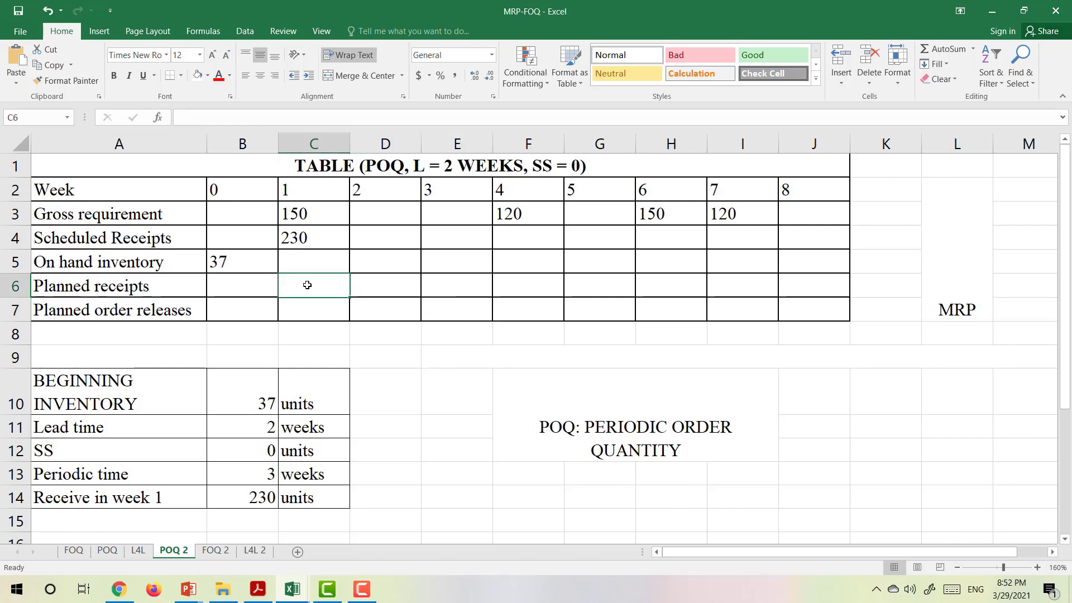
{"action": "left_click", "coordinate": [239, 262]}
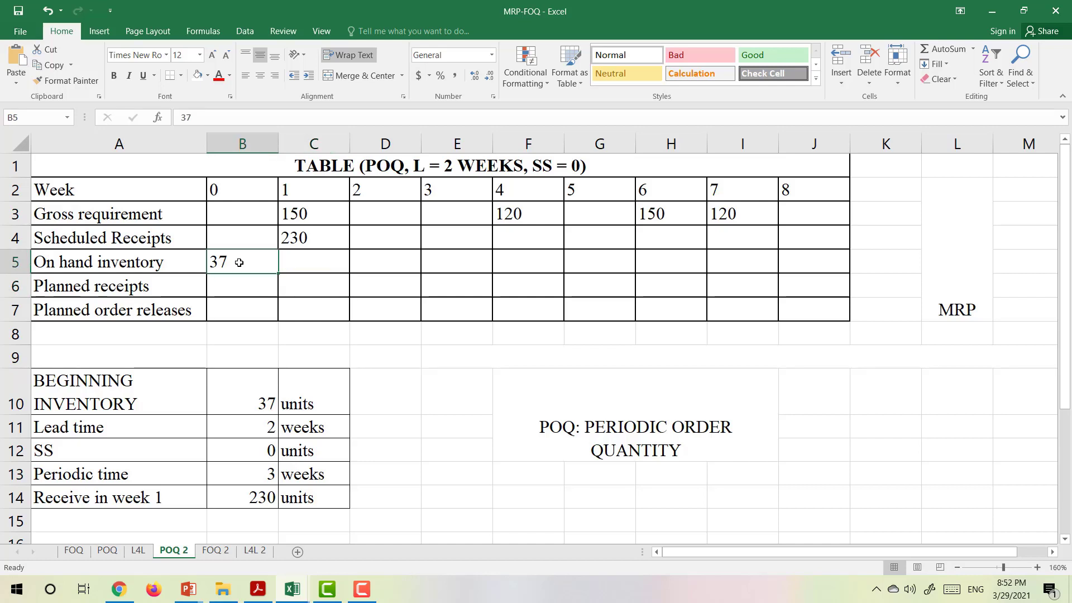
{"action": "left_click", "coordinate": [321, 239]}
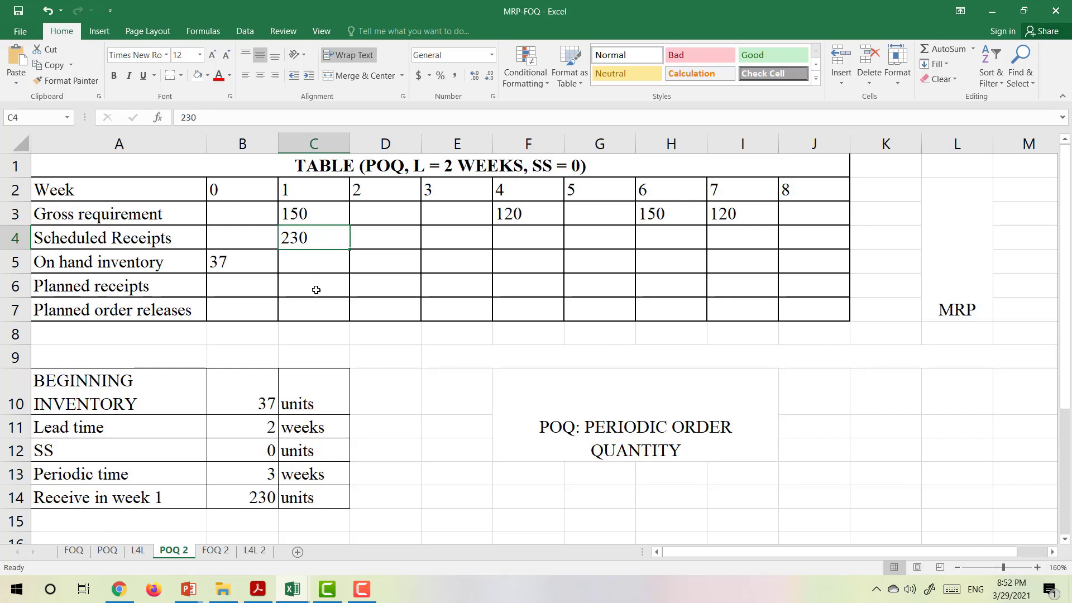
Calculate week 1's available stock in C8 by adding the week 0 on-hand inventory and the scheduled receipt with =B5+C4.
{"action": "left_click", "coordinate": [322, 340]}
{"action": "type", "text": "="}
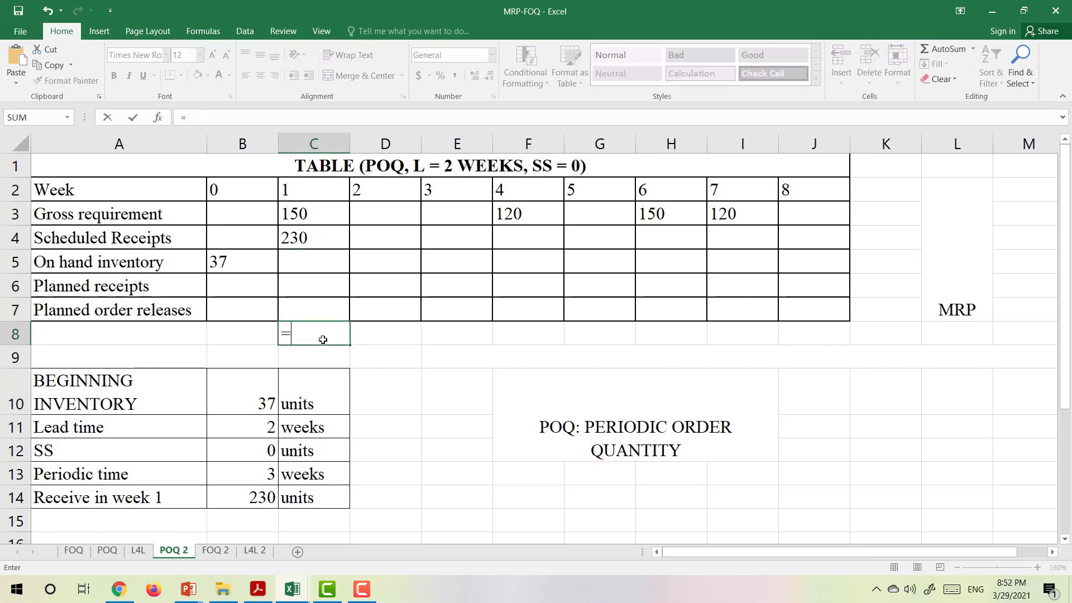
{"action": "left_click", "coordinate": [228, 265]}
{"action": "type", "text": "+"}
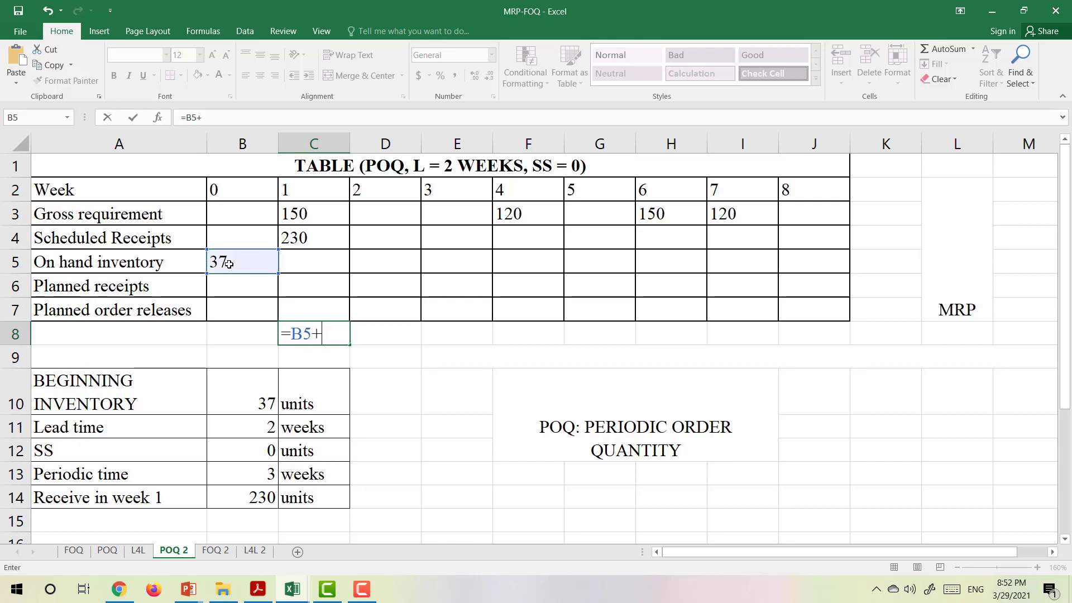
{"action": "left_click", "coordinate": [313, 242]}
{"action": "key", "text": "Return"}
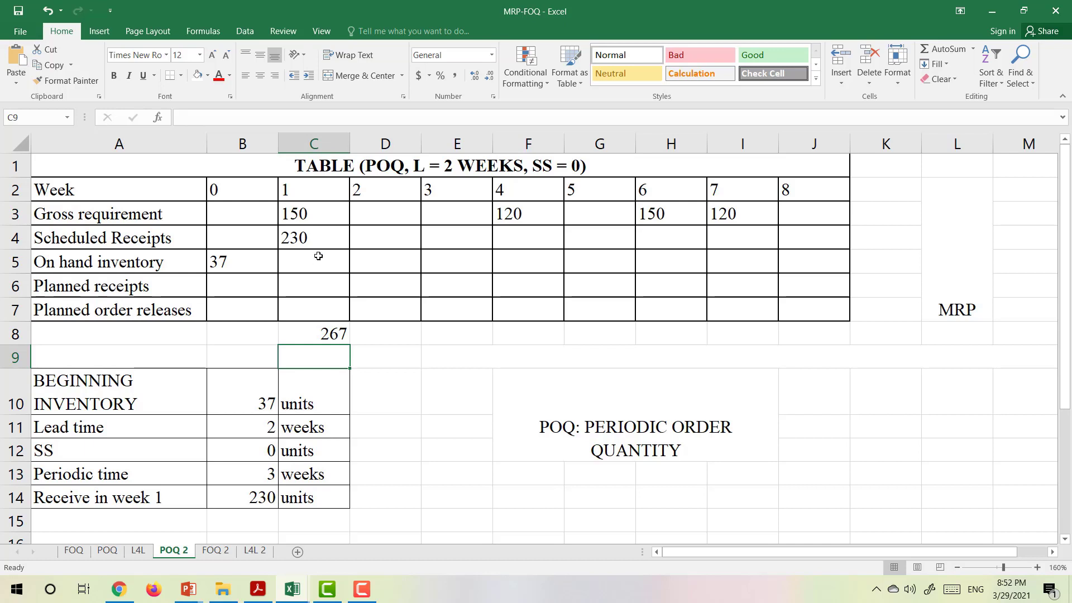
Begin an IF formula for week 1's planned receipts in C6 with the logical test B5+C4<C3.
{"action": "left_click", "coordinate": [313, 288]}
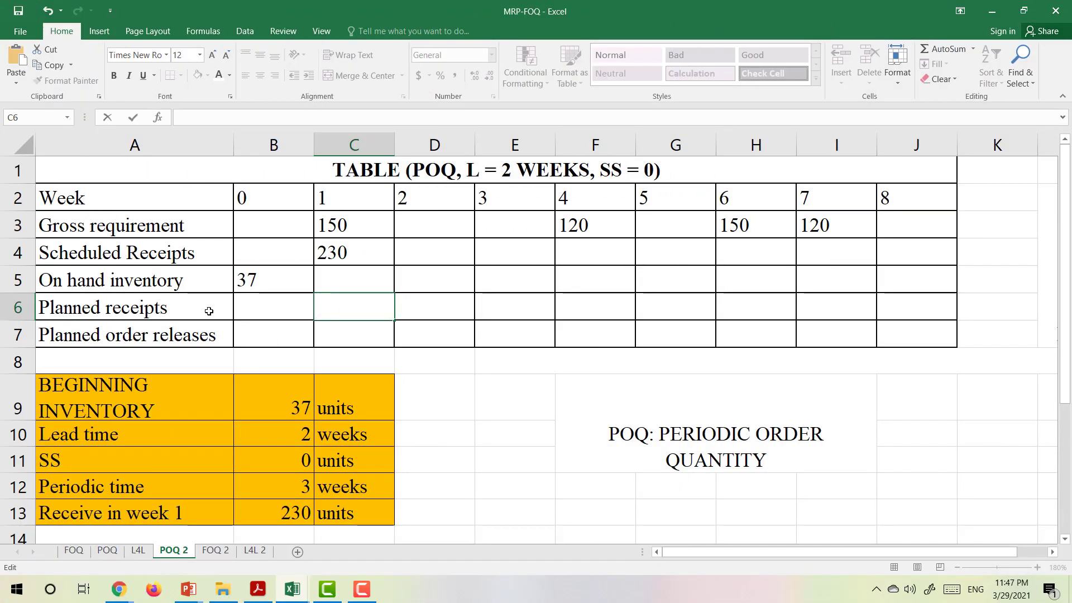
{"action": "left_click", "coordinate": [208, 312]}
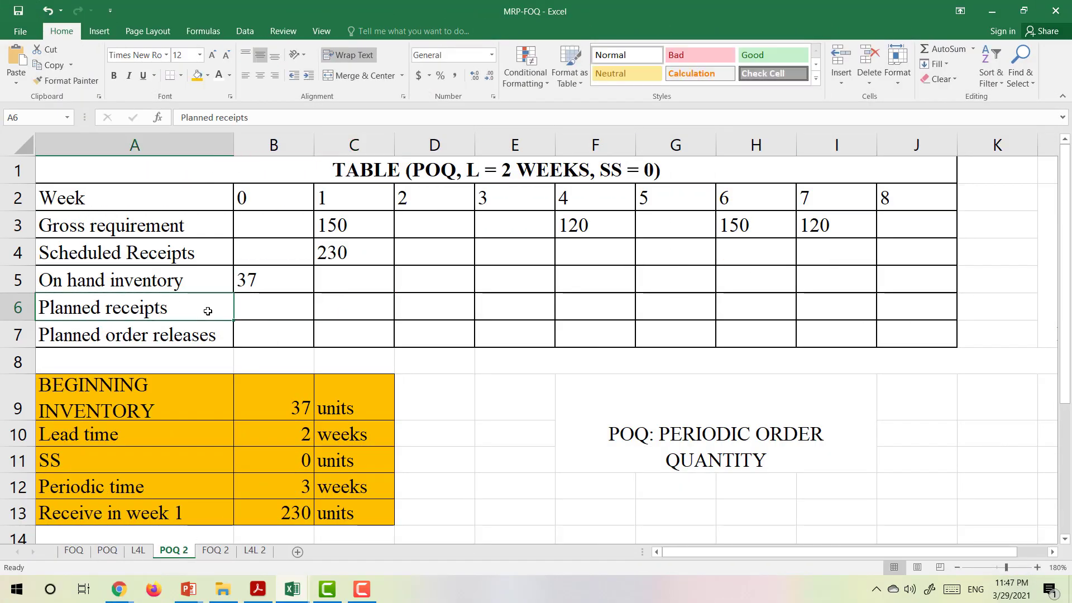
{"action": "left_click", "coordinate": [348, 300]}
{"action": "type", "text": "=i"}
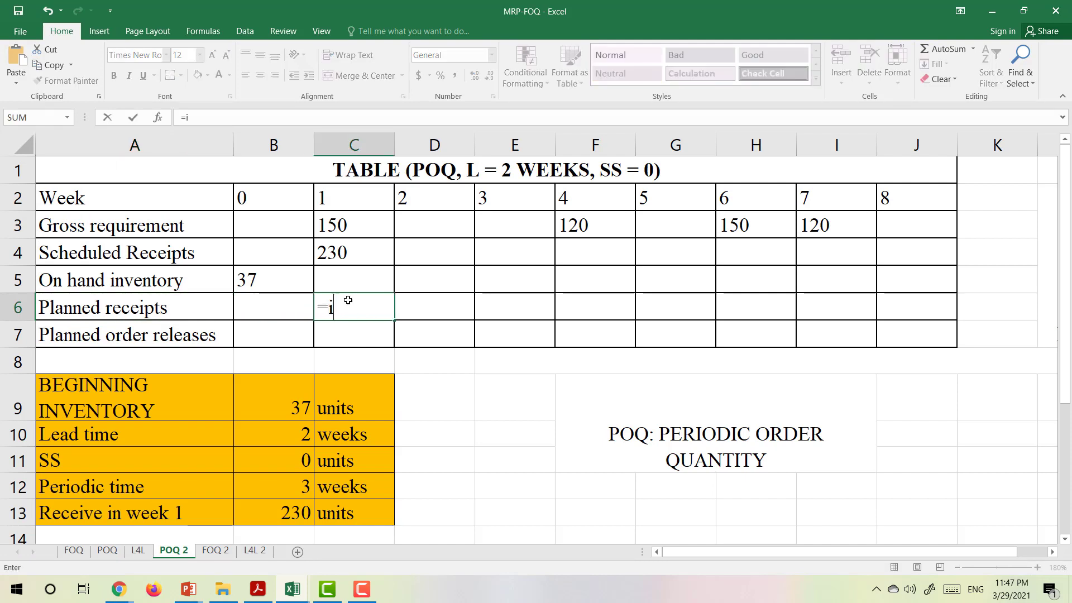
{"action": "type", "text": "f("}
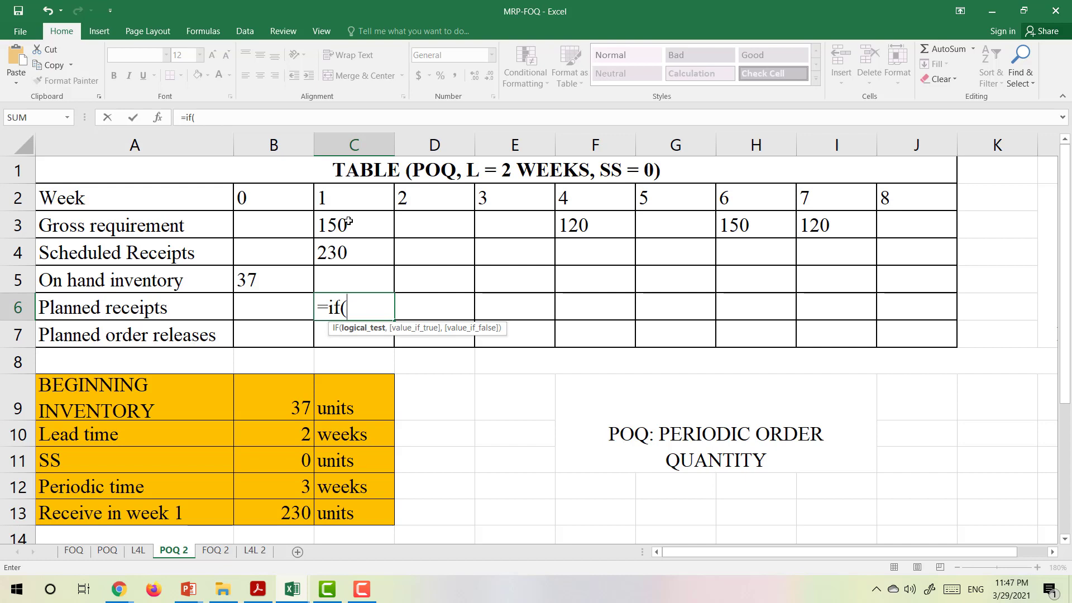
{"action": "left_click", "coordinate": [271, 286]}
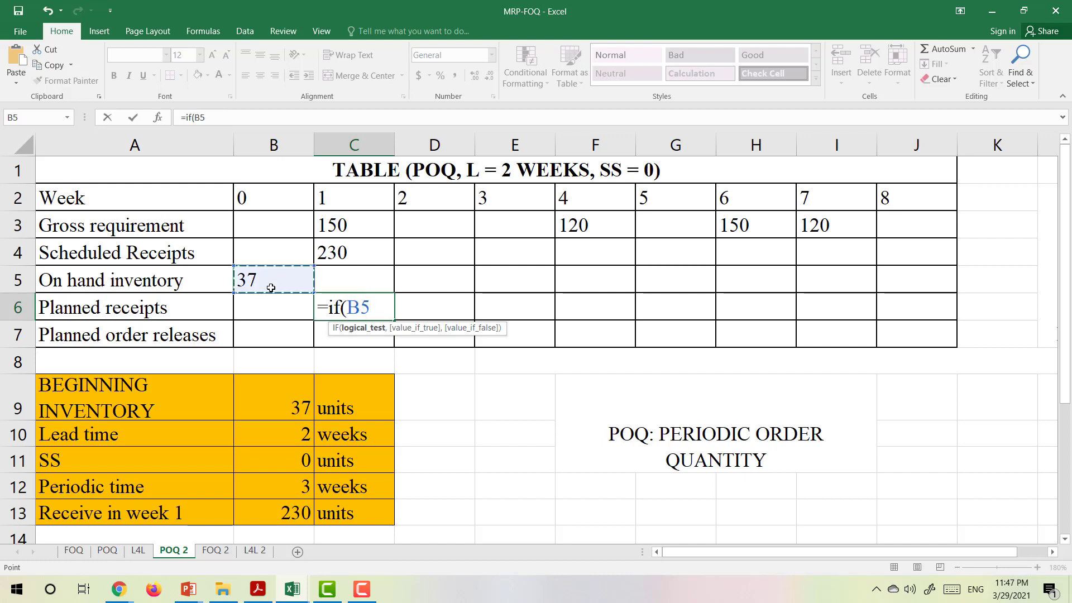
{"action": "type", "text": "+"}
{"action": "left_click", "coordinate": [350, 254]}
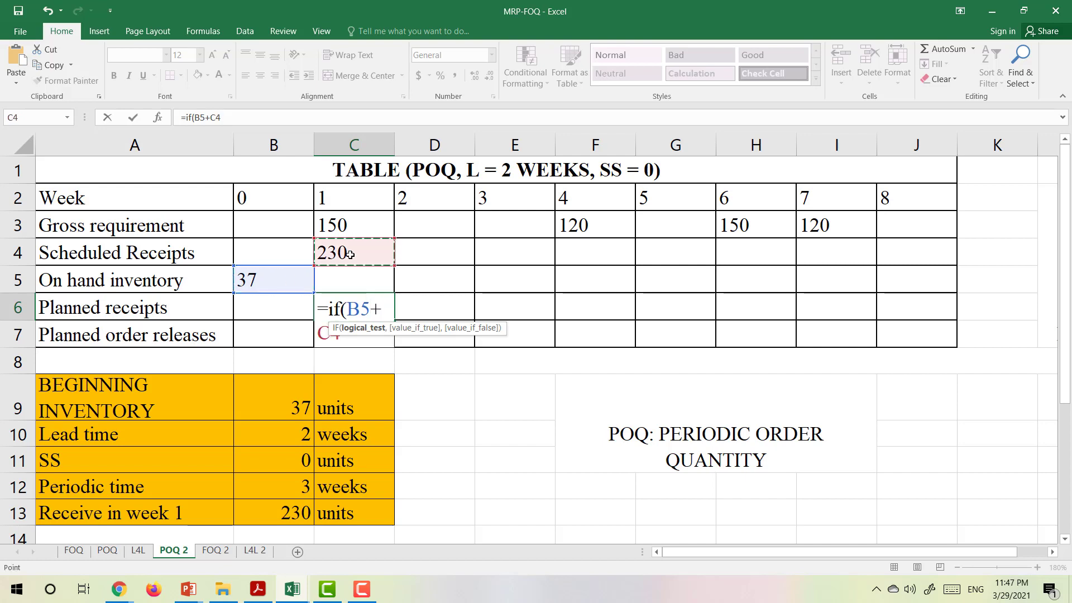
{"action": "type", "text": "<"}
{"action": "left_click", "coordinate": [357, 226]}
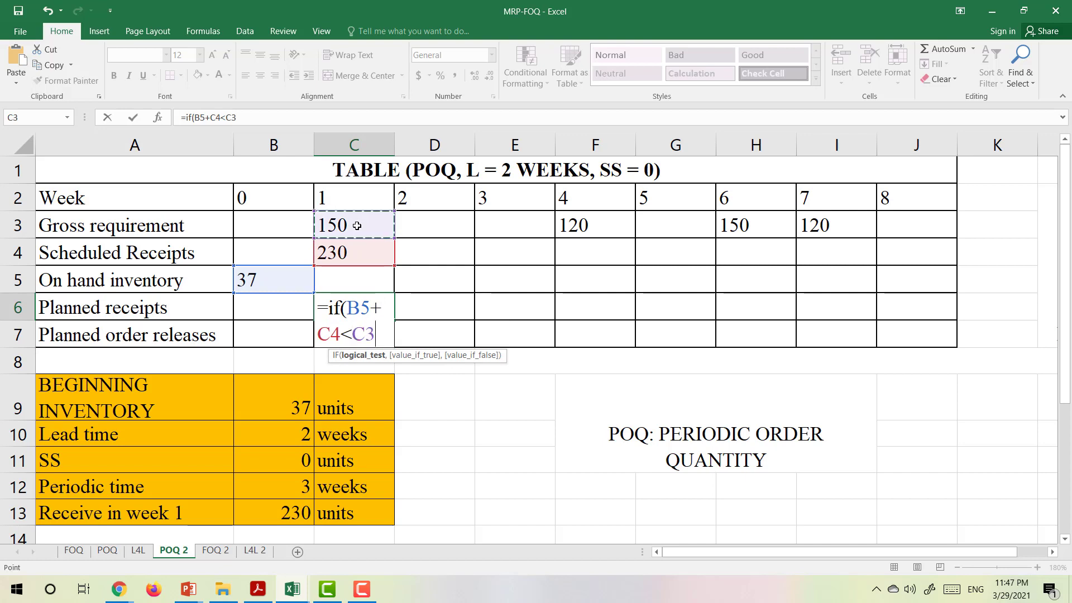
{"action": "type", "text": ","}
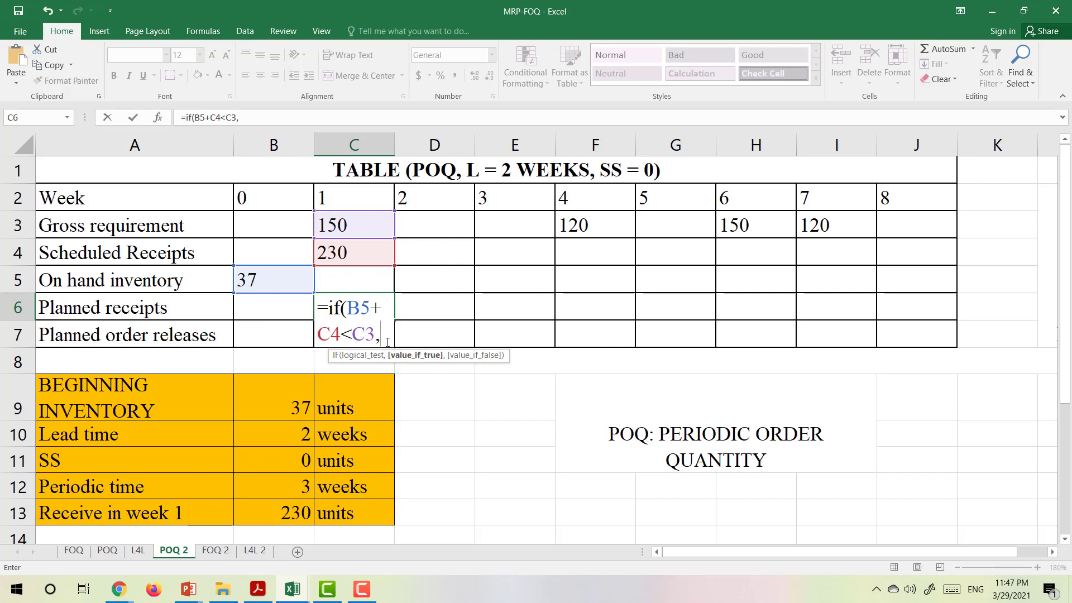
Complete week 1's planned receipts formula in C6 with SUM(C3:E3)-C4-B5 as the true value and 0 as the false value.
{"action": "type", "text": "sum"}
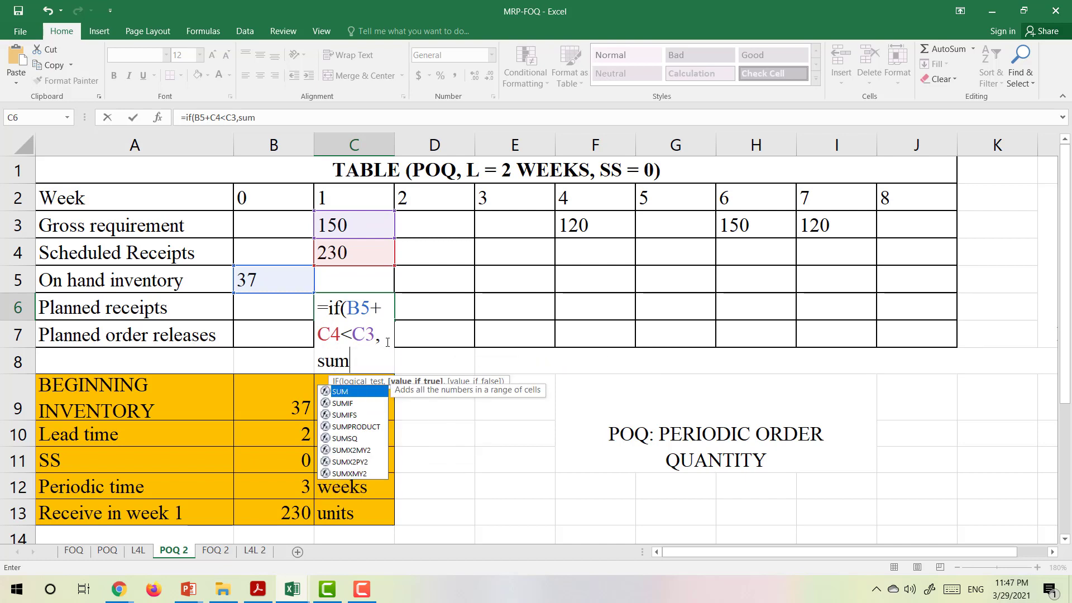
{"action": "type", "text": "("}
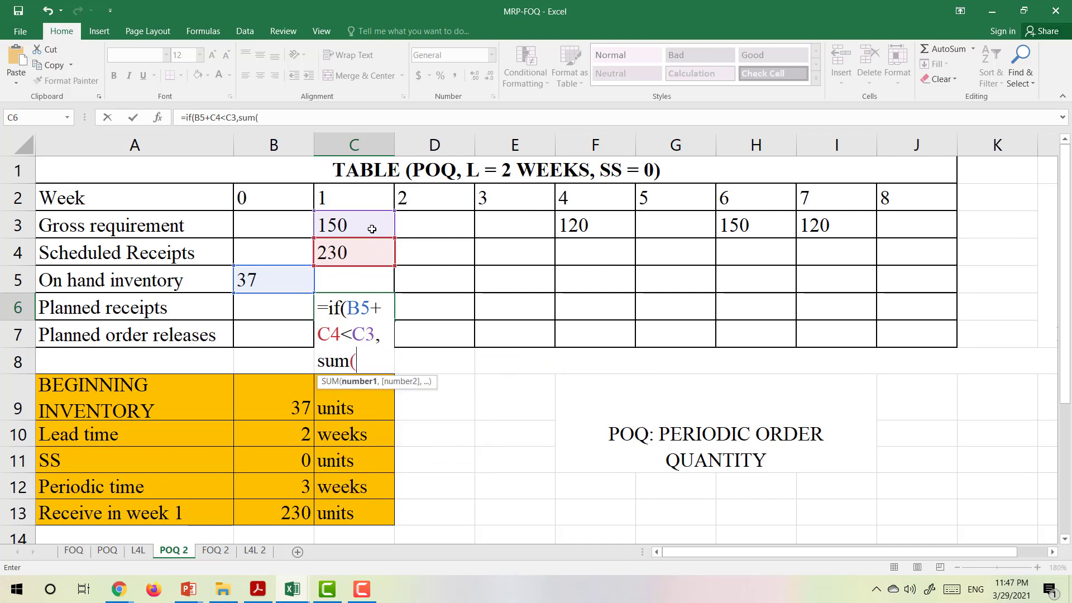
{"action": "left_click_drag", "start_coordinate": [368, 227], "coordinate": [496, 231]}
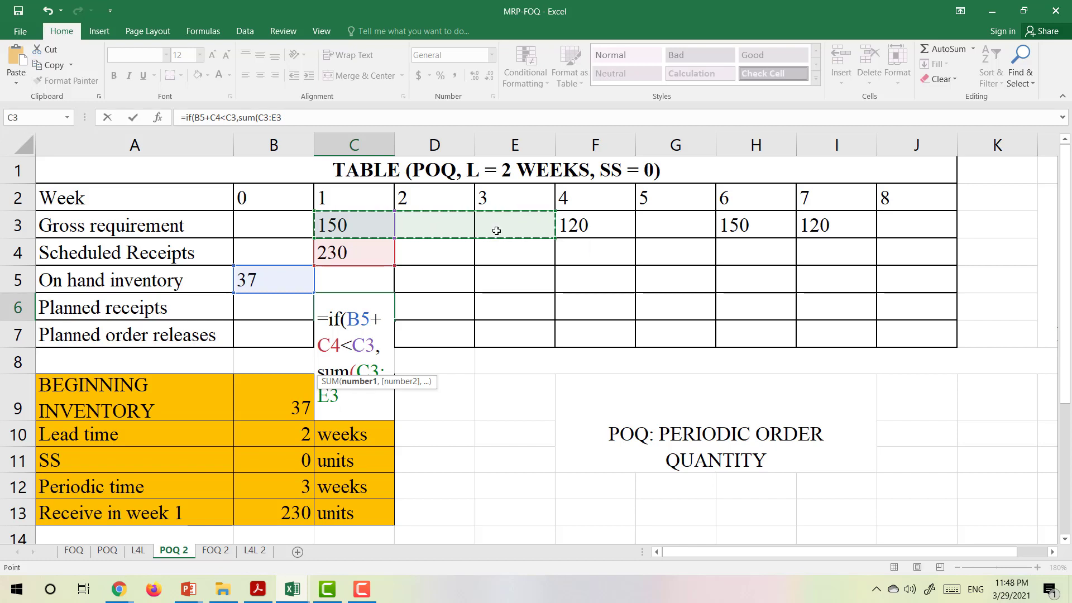
{"action": "type", "text": ")"}
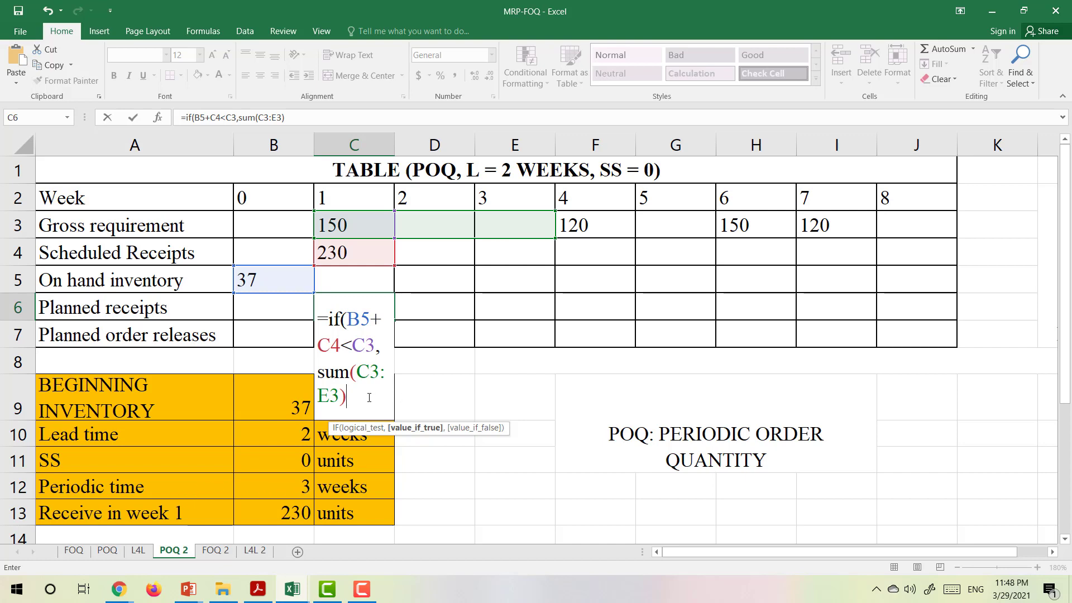
{"action": "type", "text": "-"}
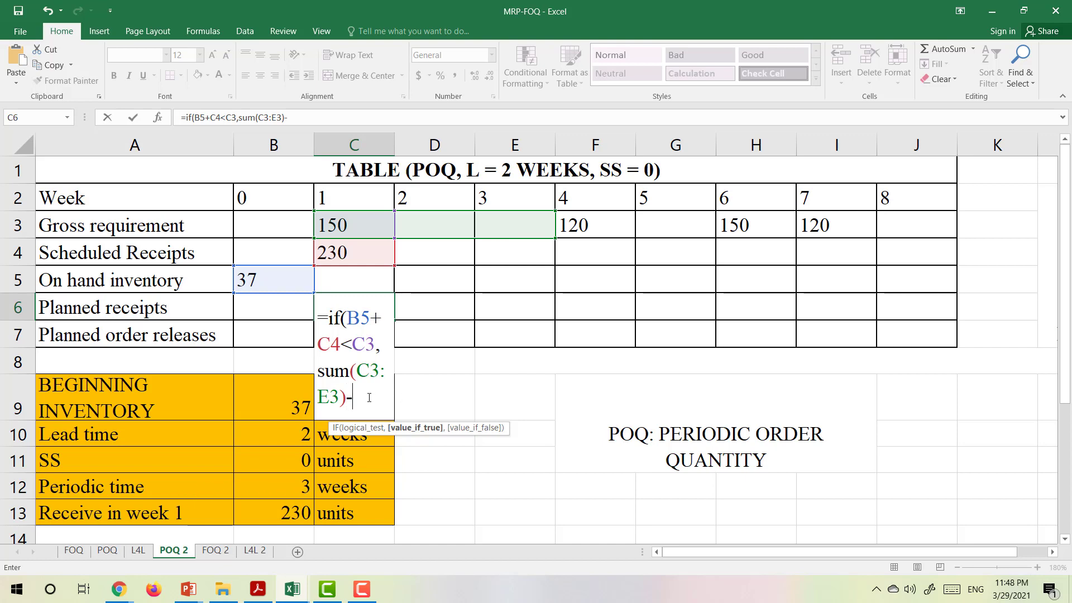
{"action": "left_click", "coordinate": [339, 256]}
{"action": "type", "text": "-"}
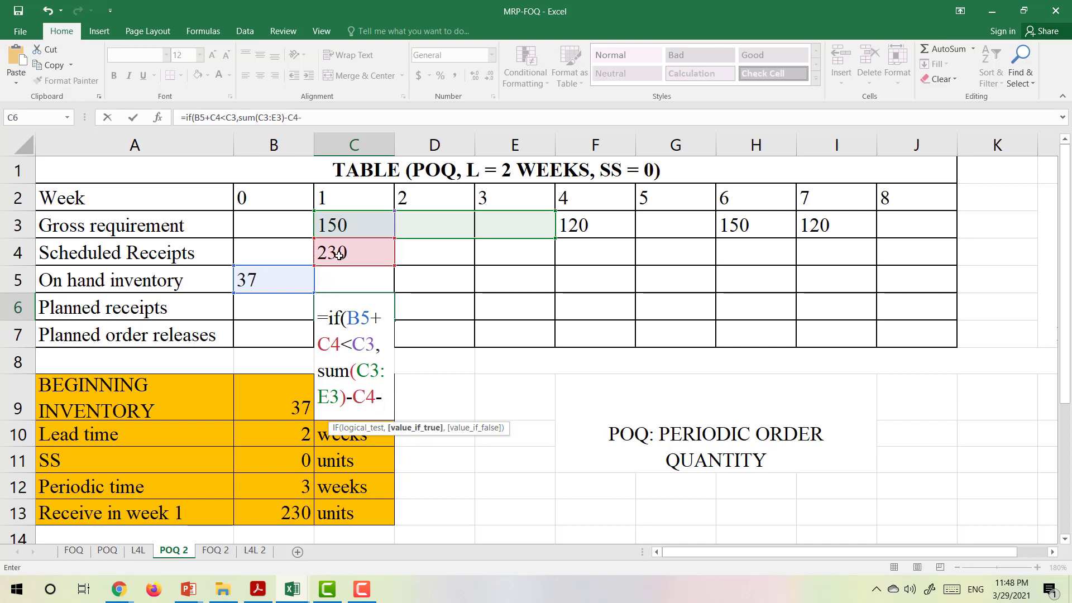
{"action": "left_click", "coordinate": [266, 283]}
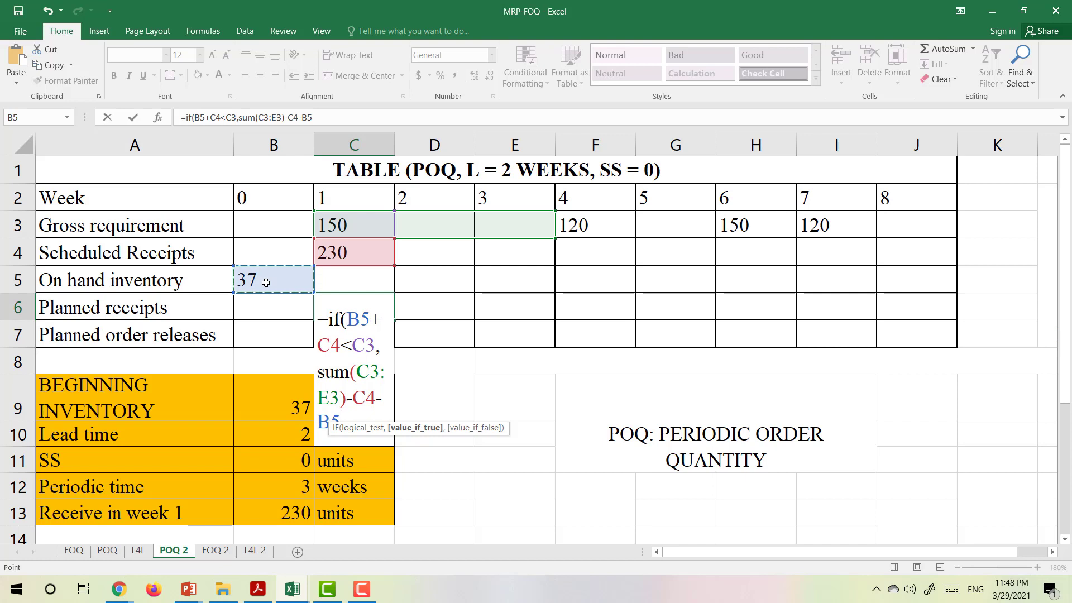
{"action": "type", "text": ",0"}
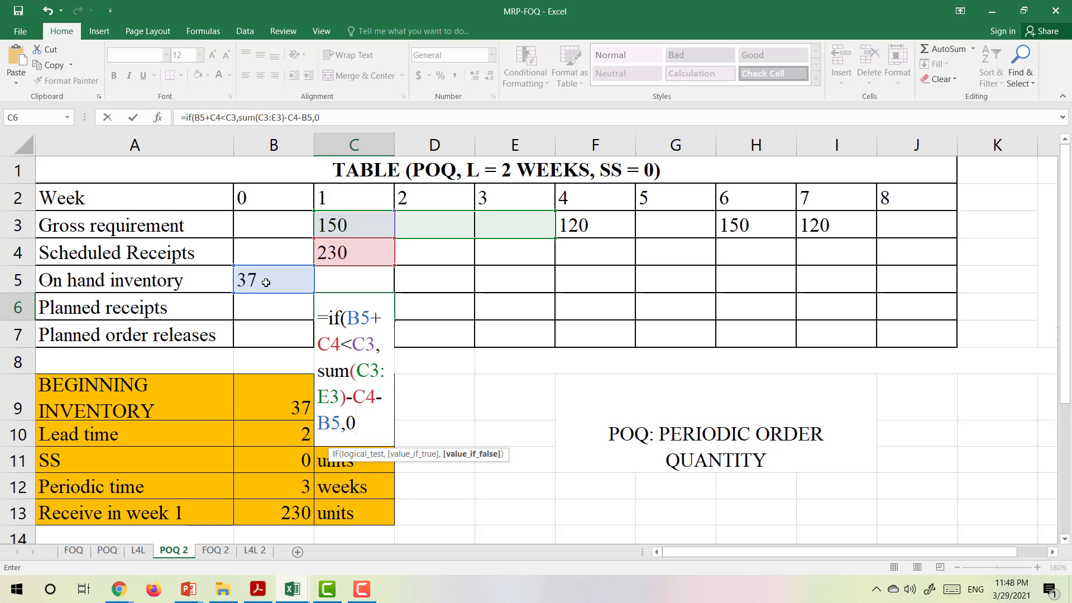
{"action": "type", "text": ")"}
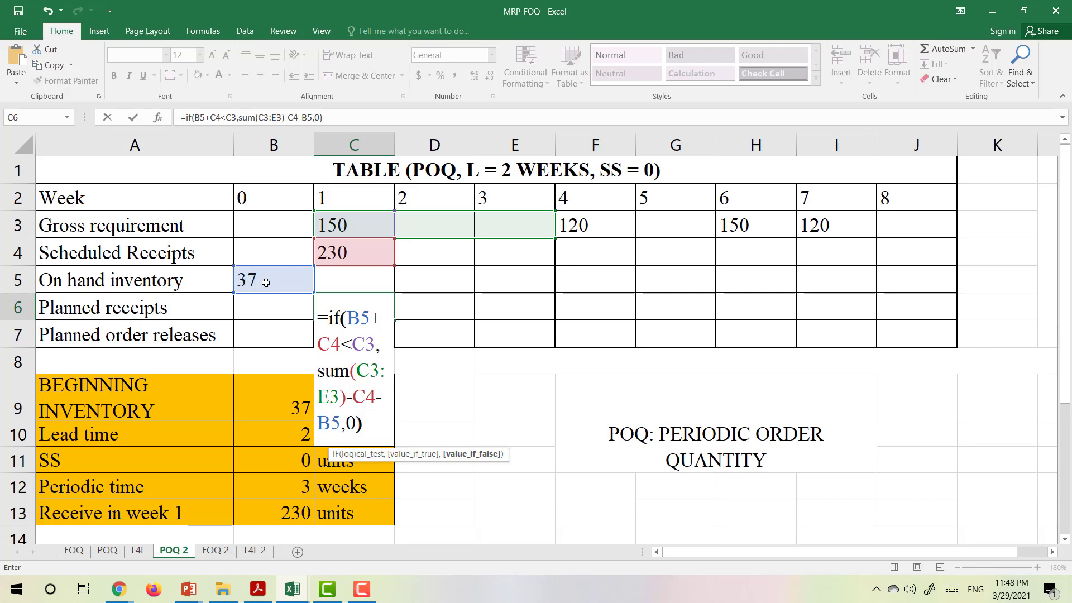
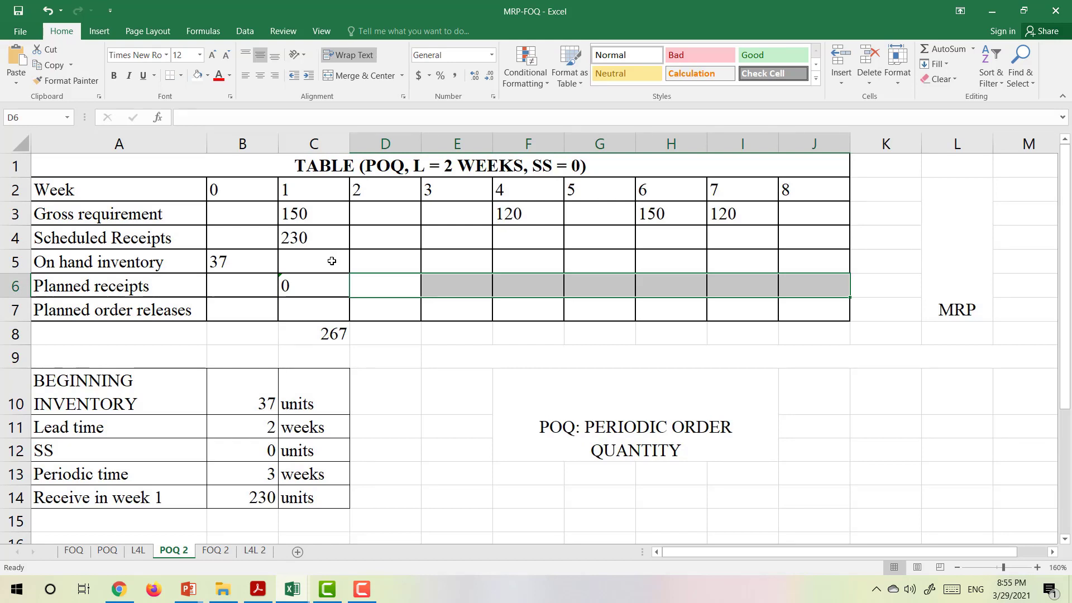
Calculate week 1's on-hand inventory in C5 with the formula =B5+C6+C4-C3.
{"action": "left_click", "coordinate": [332, 260]}
{"action": "type", "text": "="}
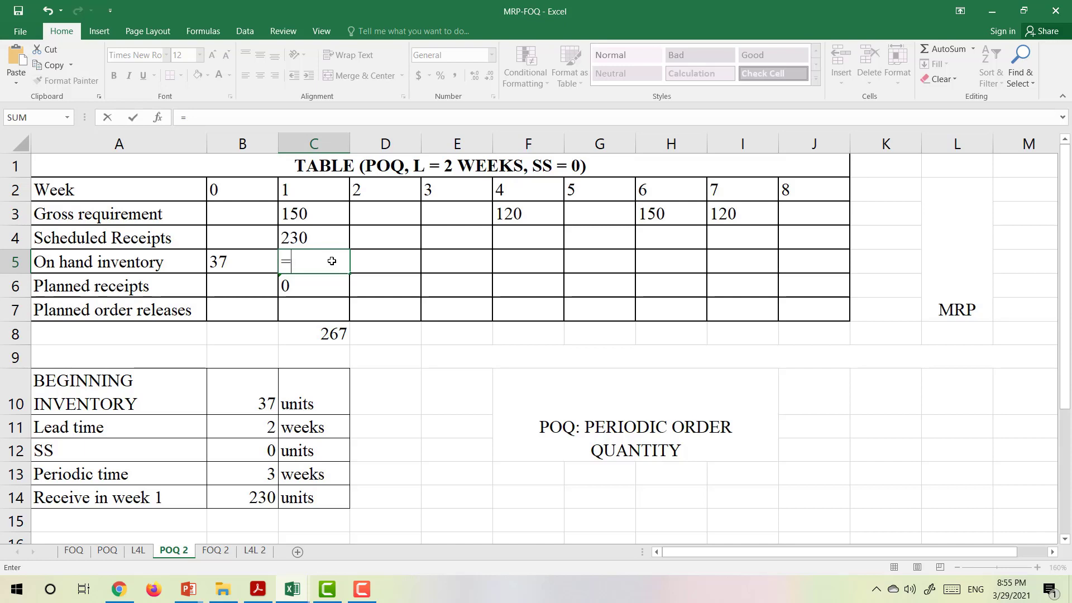
{"action": "left_click", "coordinate": [242, 261]}
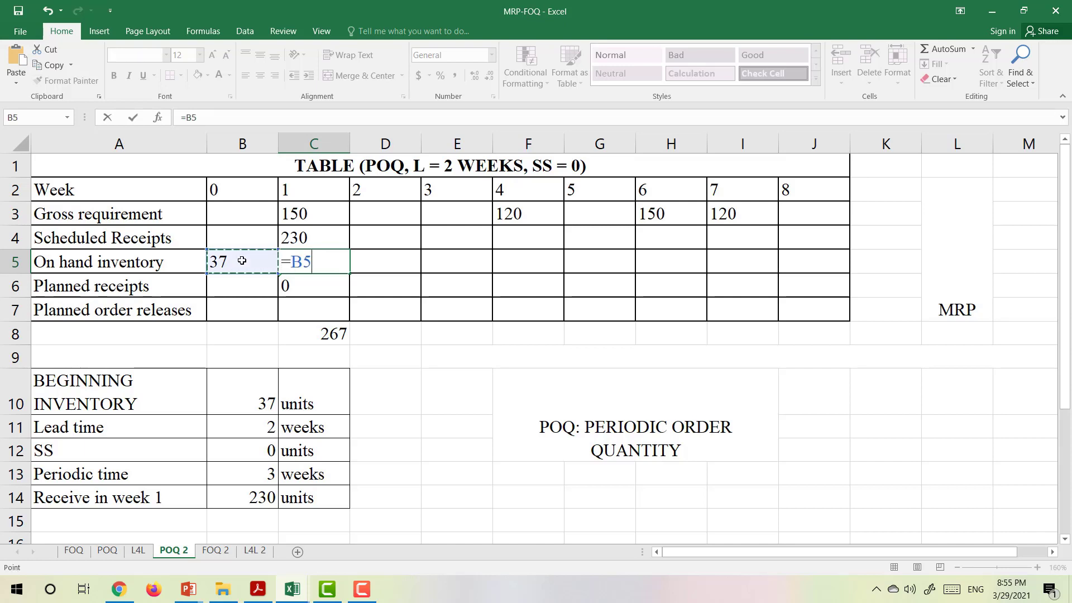
{"action": "type", "text": "+"}
{"action": "left_click", "coordinate": [311, 286]}
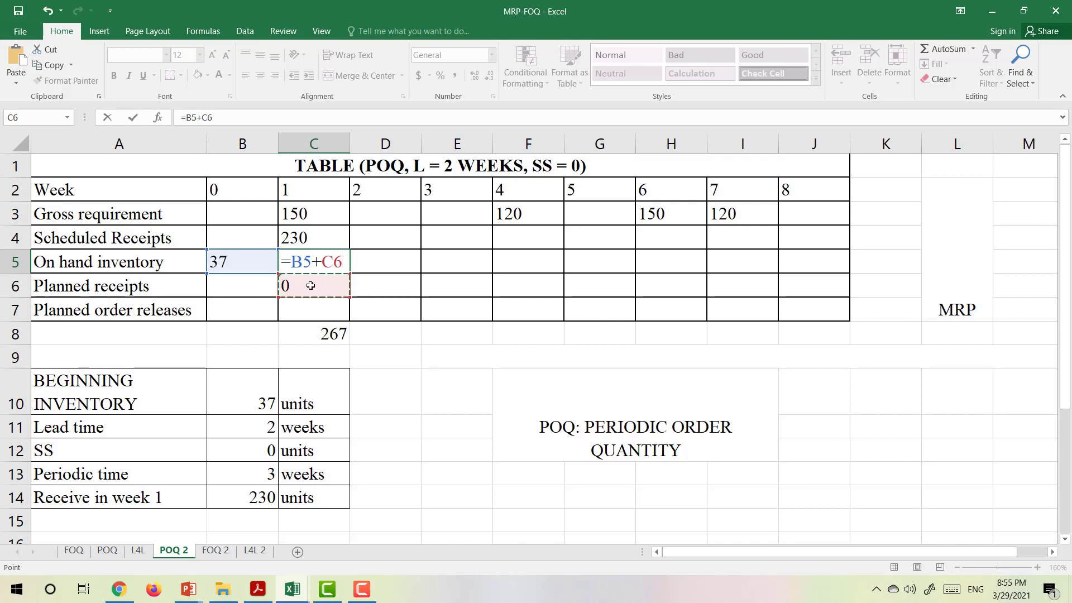
{"action": "type", "text": "+"}
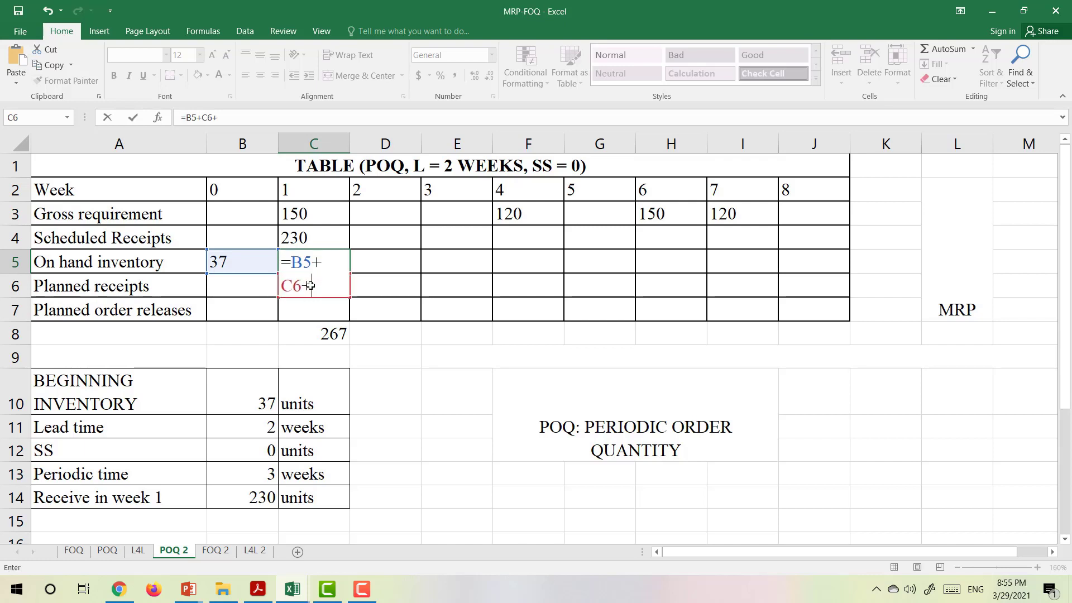
{"action": "left_click", "coordinate": [321, 242]}
{"action": "type", "text": "-"}
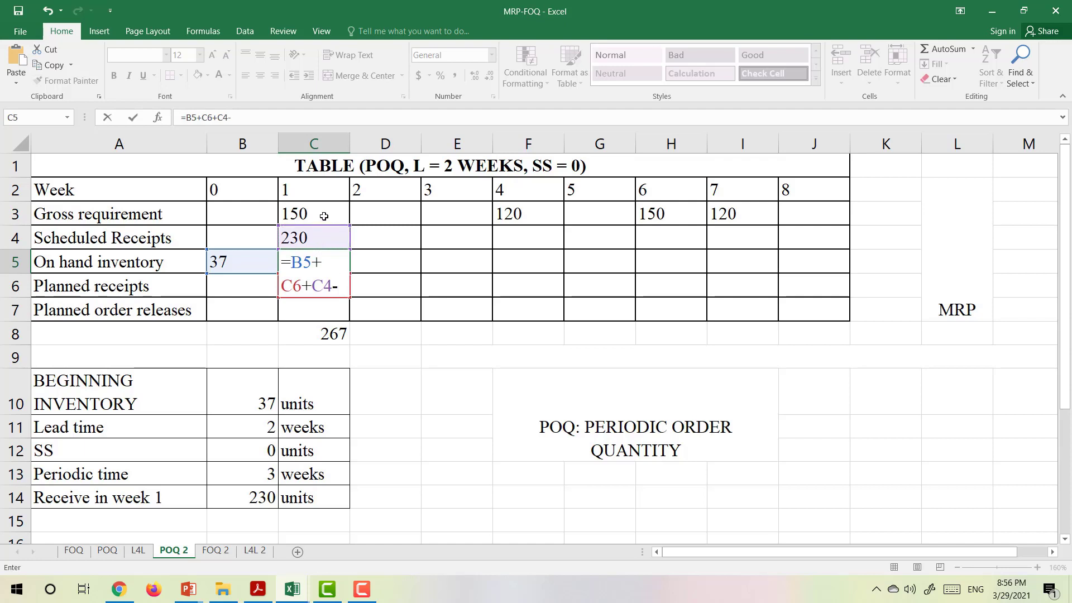
{"action": "left_click", "coordinate": [323, 216]}
{"action": "key", "text": "Return"}
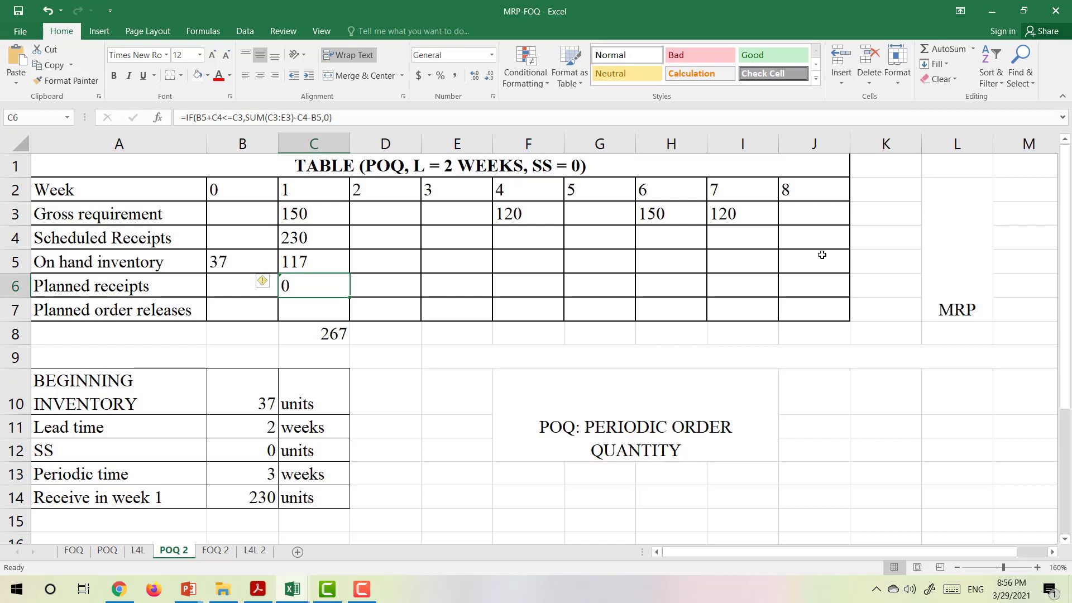
Copy the week 1 on-hand inventory and planned receipts formulas across their rows through week 8.
{"action": "left_click", "coordinate": [332, 262]}
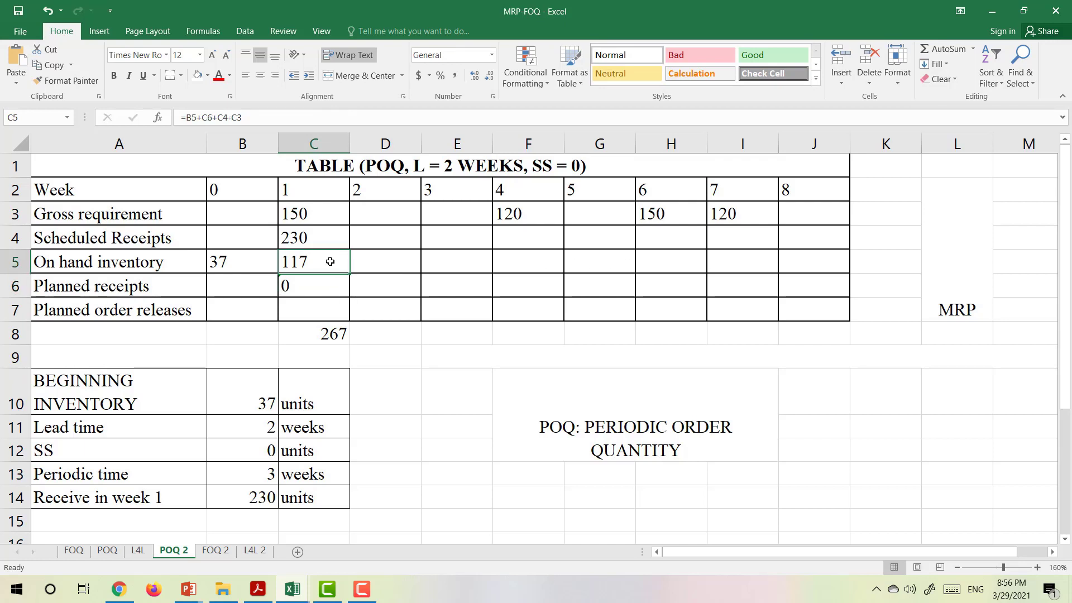
{"action": "left_click_drag", "start_coordinate": [350, 275], "coordinate": [816, 266]}
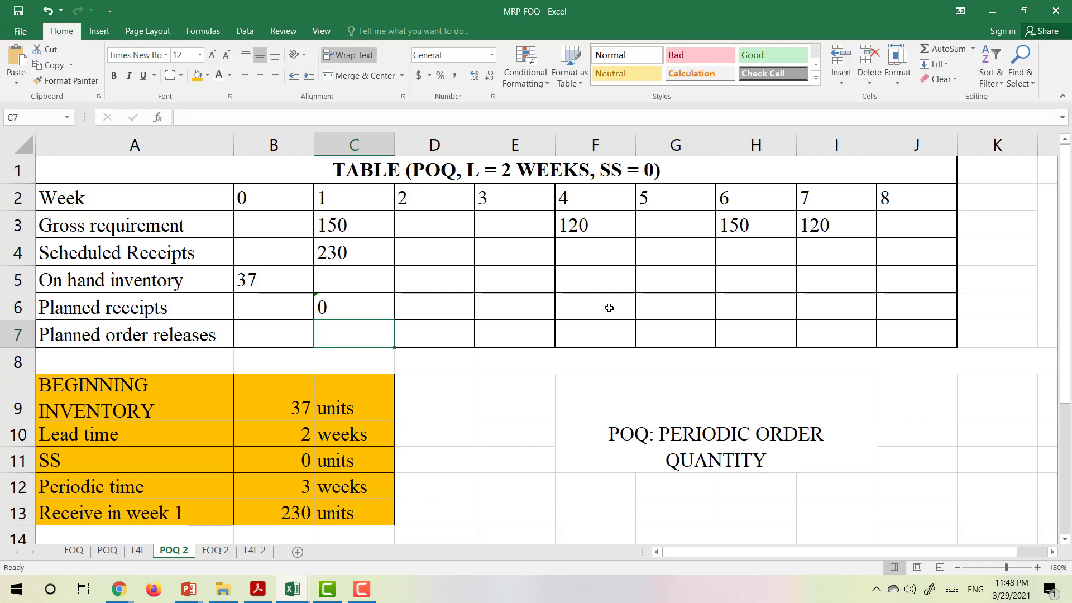
{"action": "left_click", "coordinate": [331, 304]}
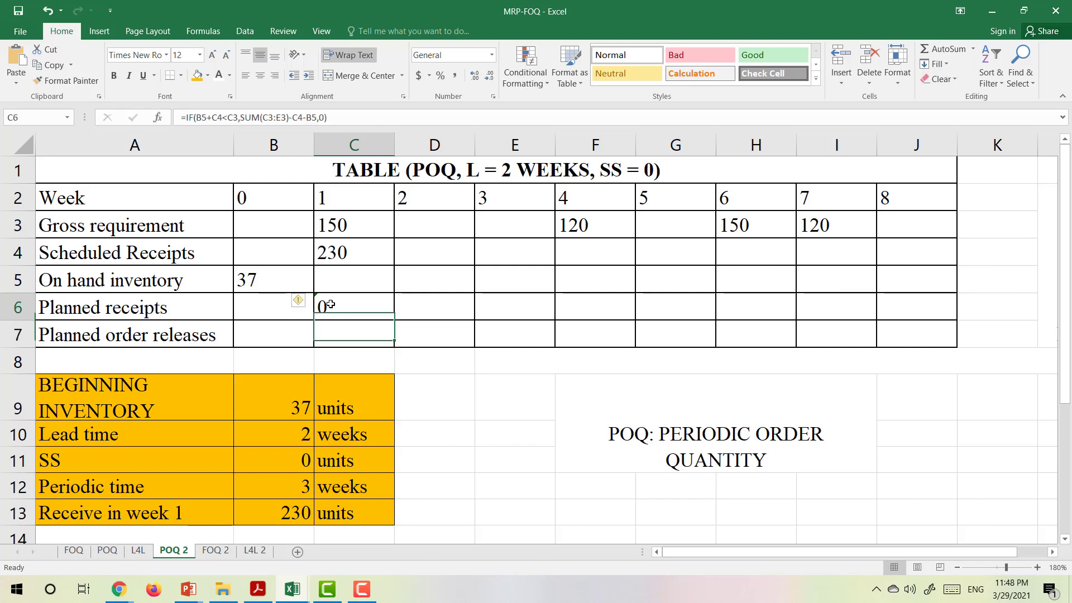
{"action": "left_click_drag", "start_coordinate": [395, 319], "coordinate": [926, 316]}
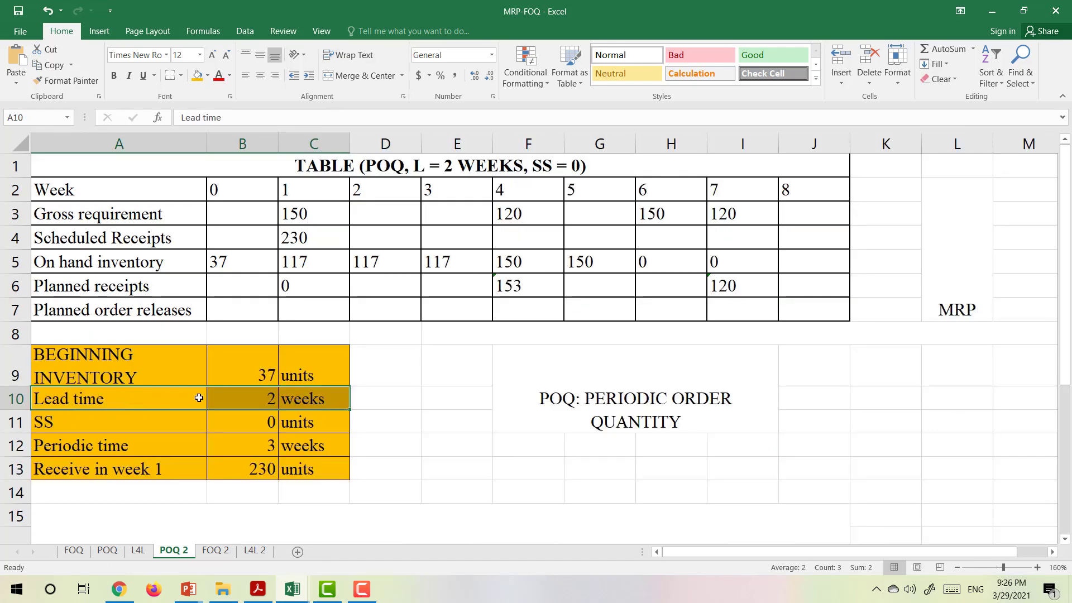
Apply the 2-week lead time by linking week 2's planned order release in D7 to week 4's planned receipt with =F6.
{"action": "left_click_drag", "start_coordinate": [121, 401], "coordinate": [322, 409]}
{"action": "left_click", "coordinate": [393, 313]}
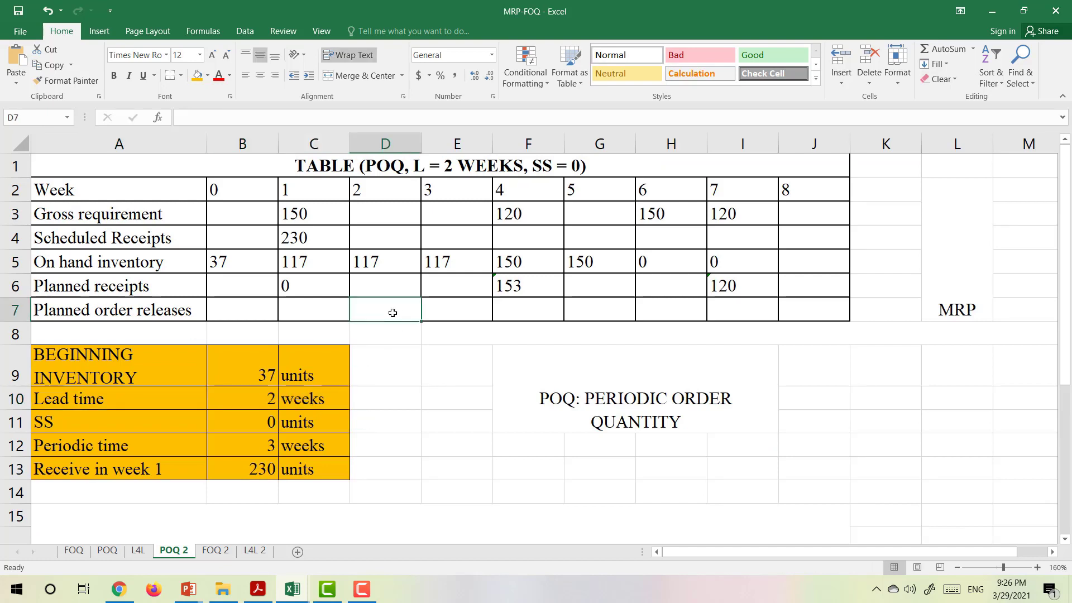
{"action": "type", "text": "="}
{"action": "left_click", "coordinate": [546, 281]}
{"action": "key", "text": "Return"}
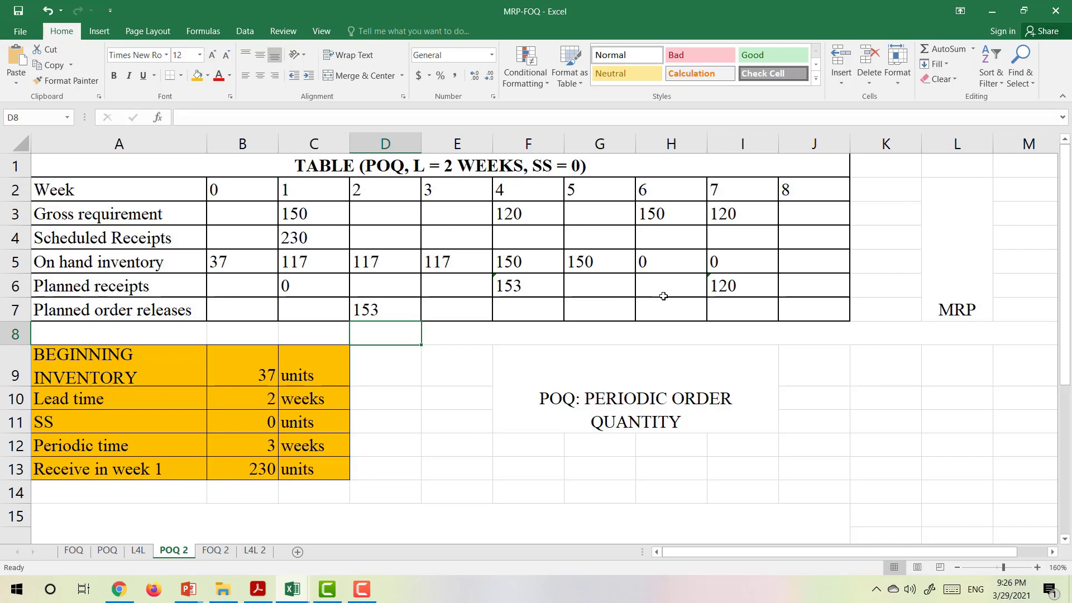
Link week 5's planned order release in G7 to week 7's planned receipt with =I6.
{"action": "left_click", "coordinate": [745, 290]}
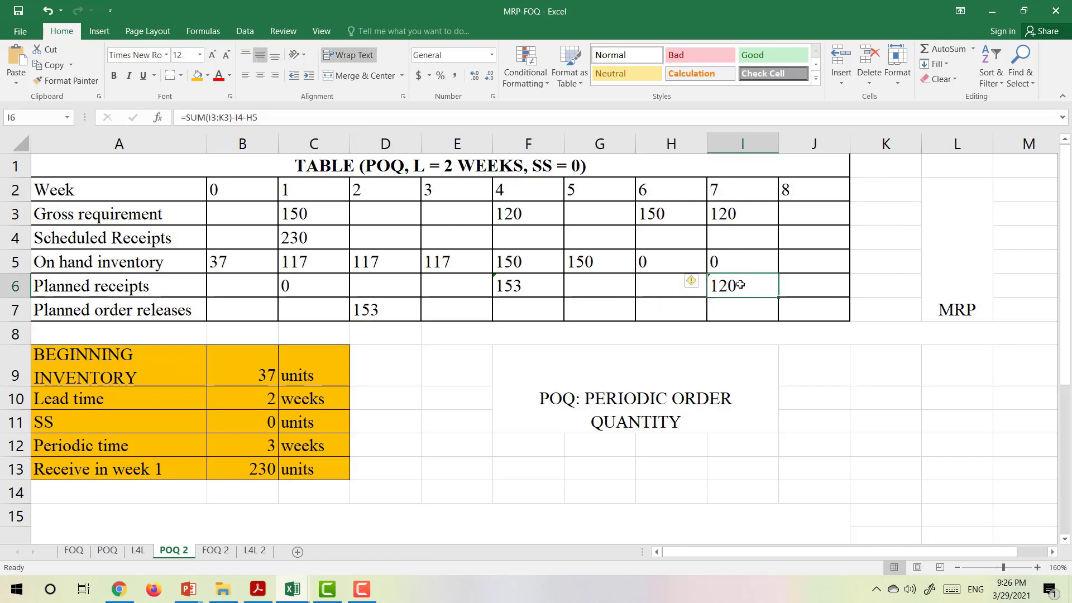
{"action": "left_click", "coordinate": [597, 314]}
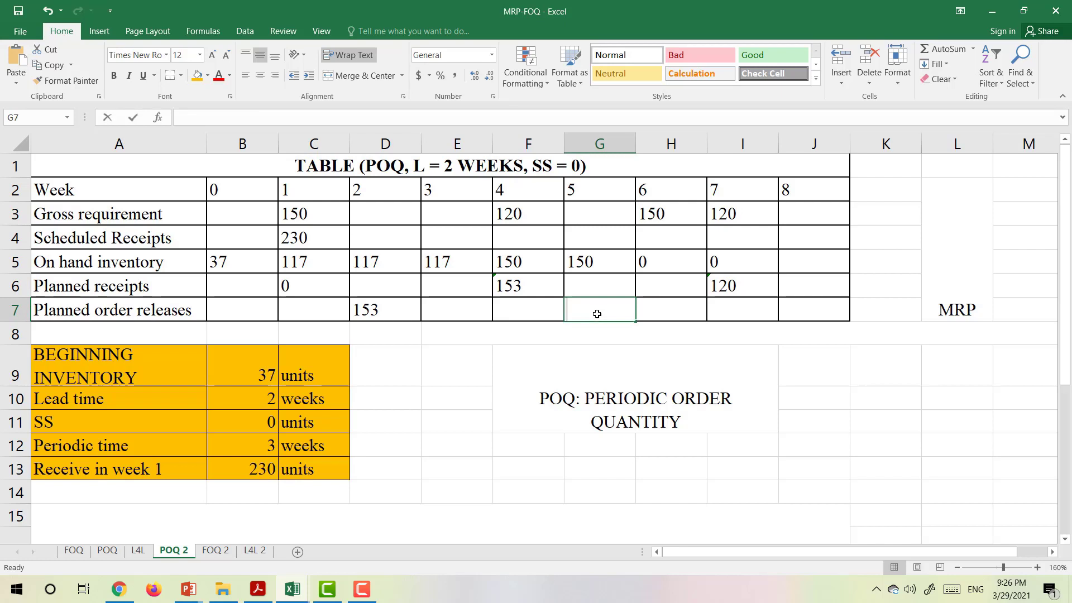
{"action": "type", "text": "="}
{"action": "left_click", "coordinate": [740, 285]}
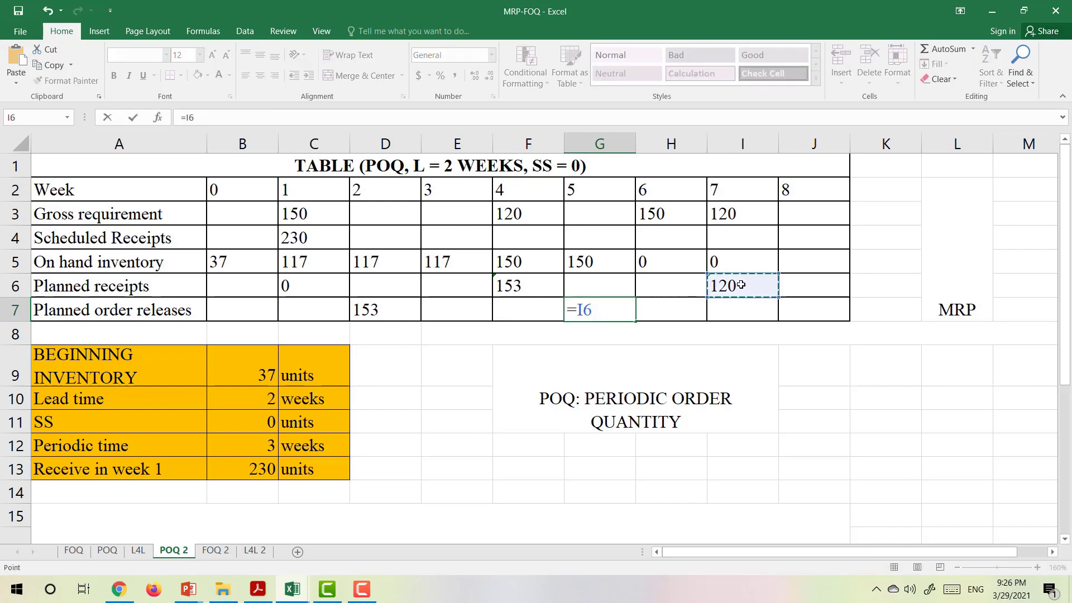
{"action": "key", "text": "Return"}
Start the note in A15 with "In week 1, we will receive 230 tables & deliver 150 tables to the customers".
{"action": "left_click", "coordinate": [364, 521]}
{"action": "type", "text": "I"}
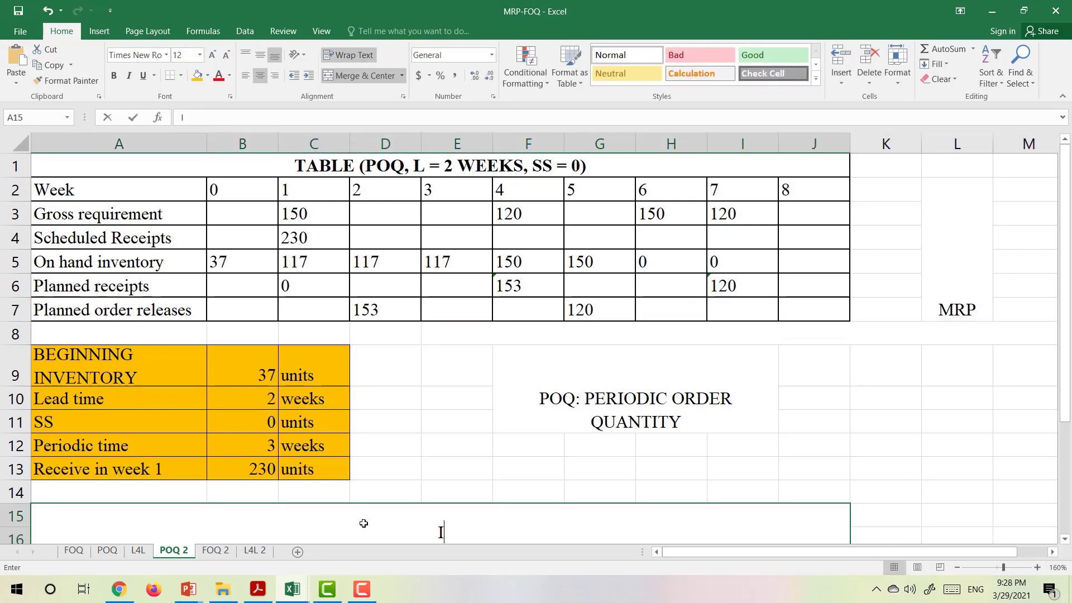
{"action": "type", "text": "n wee"}
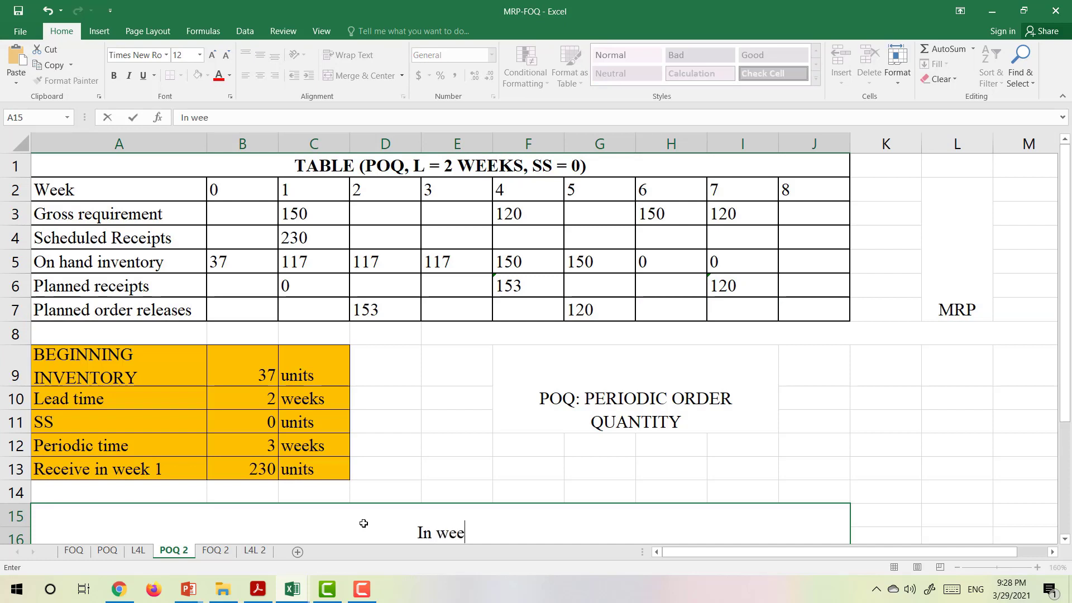
{"action": "type", "text": "k 1, we"}
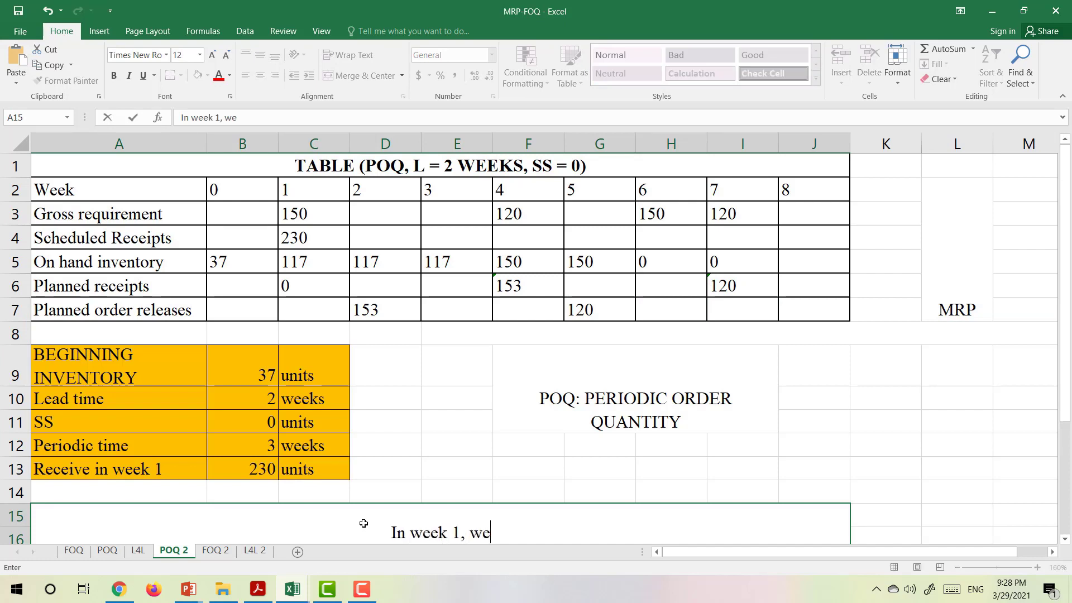
{"action": "type", "text": " will re"}
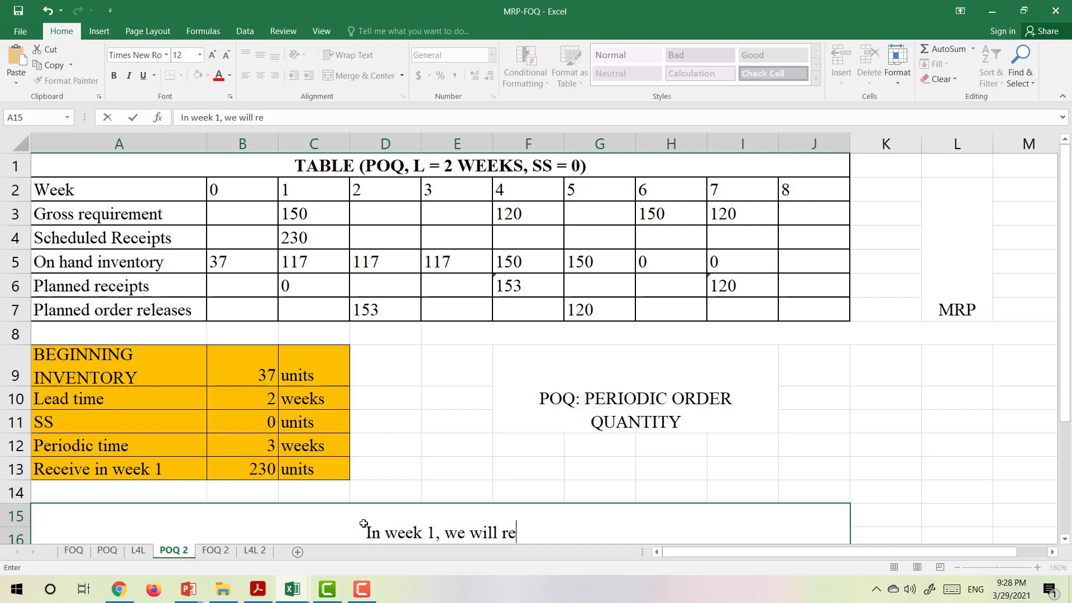
{"action": "type", "text": "ceive 230 "}
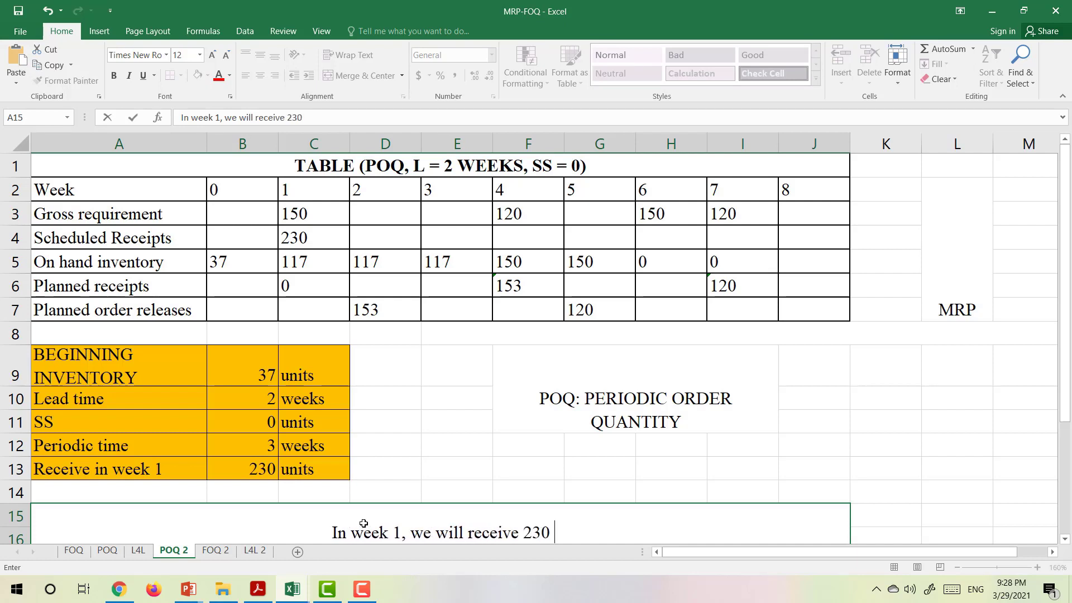
{"action": "type", "text": "tables,"}
{"action": "key", "text": "BackSpace"}
{"action": "type", "text": "& deliver 15"}
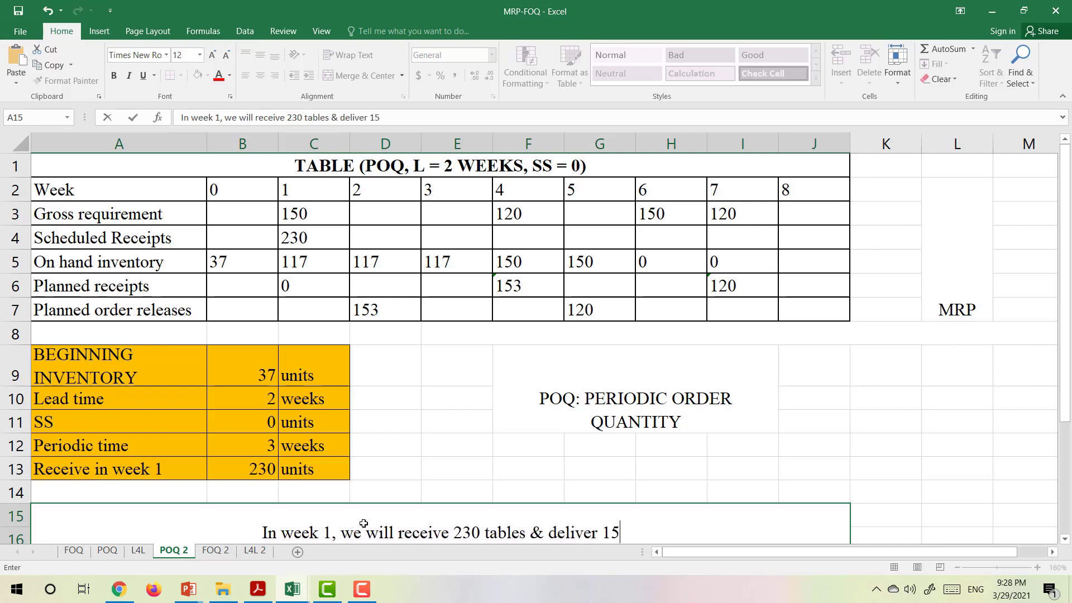
{"action": "type", "text": "0 table"}
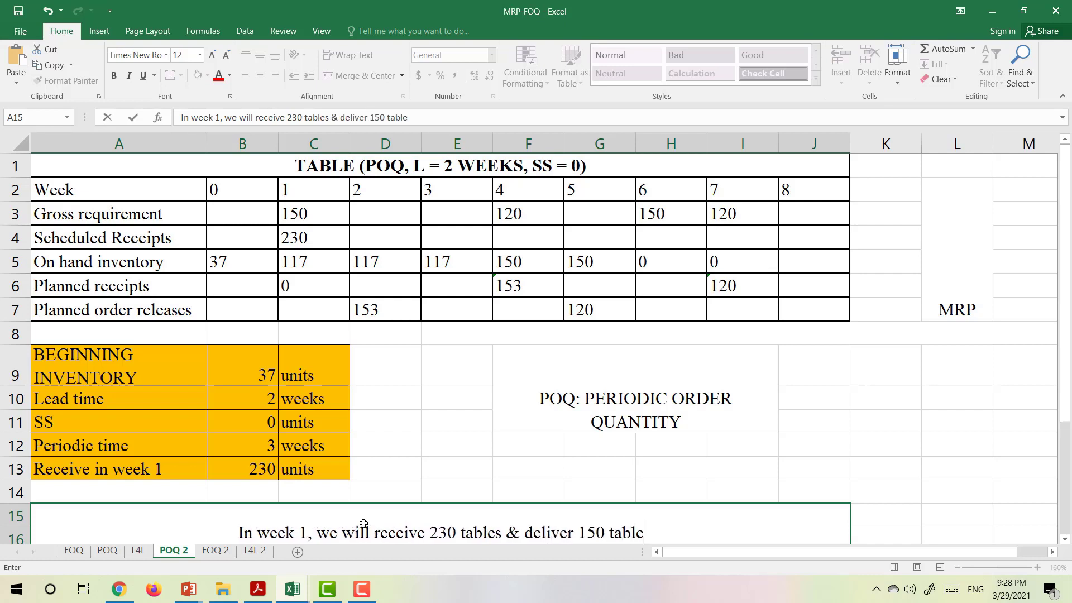
{"action": "type", "text": "s to the customer"}
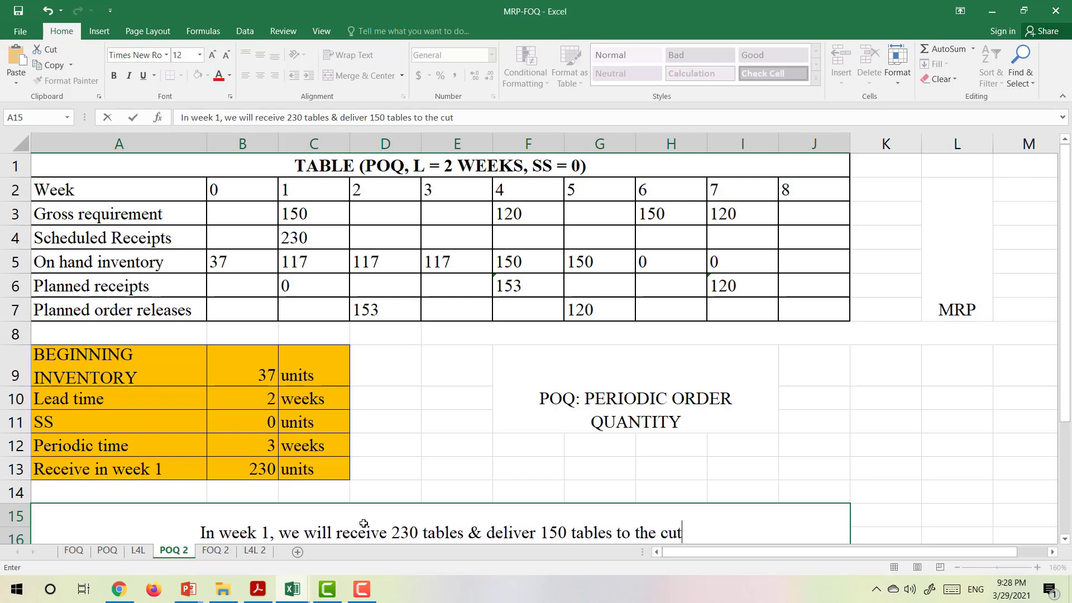
{"action": "type", "text": "s"}
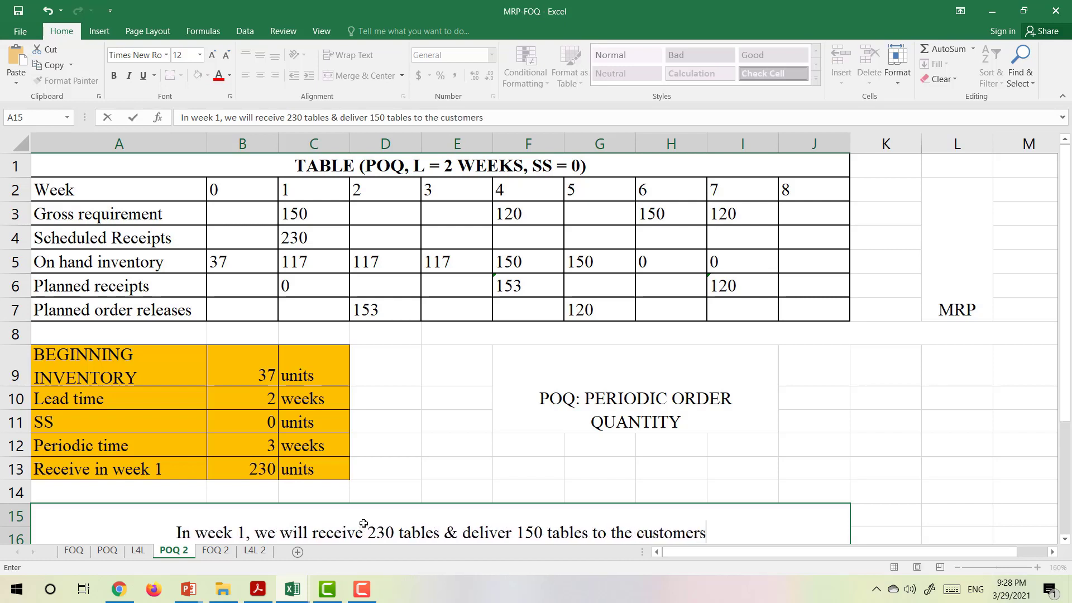
Continue the A15 note with the sentence "In week 2, we will make an order of 153 tables.".
{"action": "type", "text": ". In weee"}
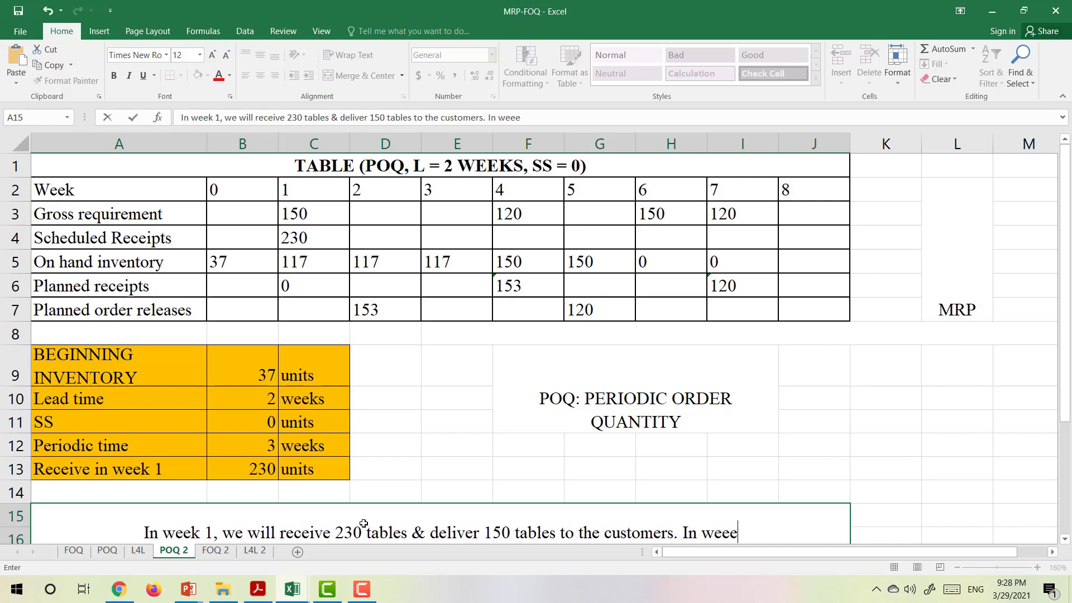
{"action": "key", "text": "BackSpace"}
{"action": "type", "text": "k 2"}
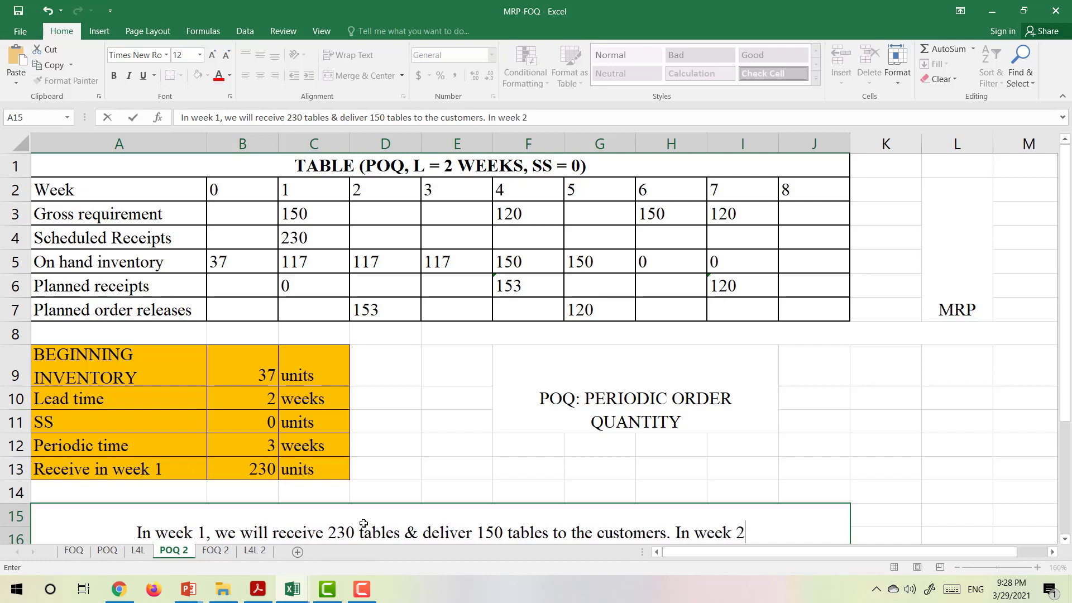
{"action": "type", "text": ", we will"}
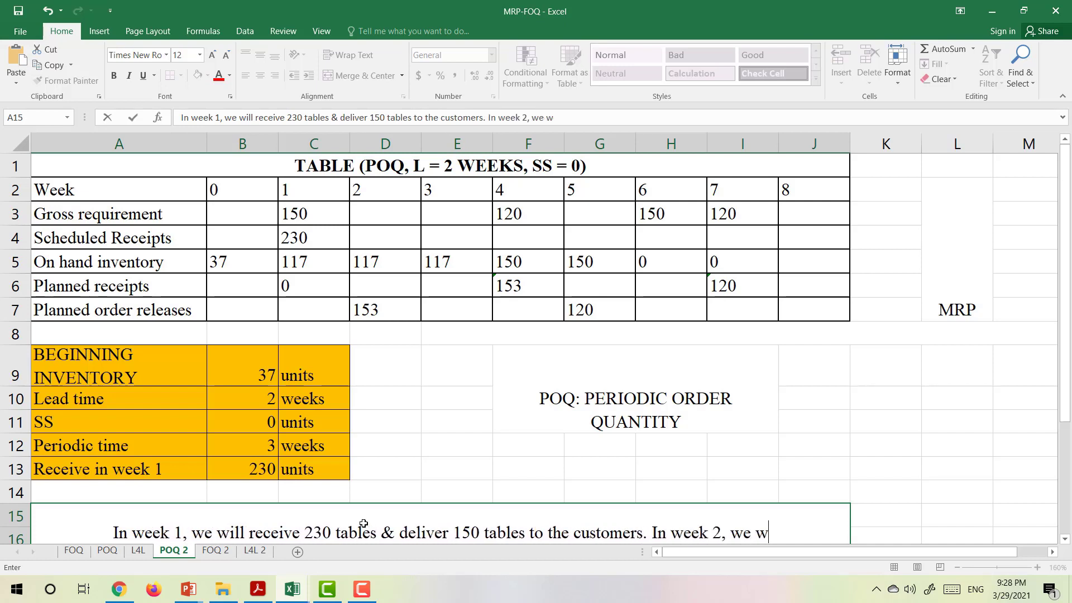
{"action": "type", "text": " m"}
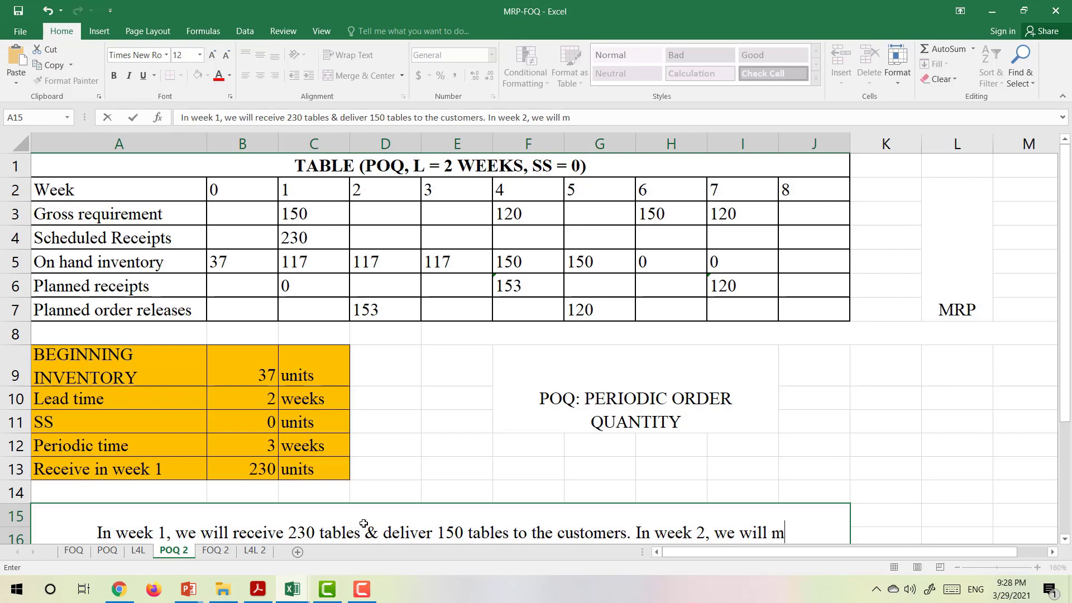
{"action": "type", "text": "ake an ord"}
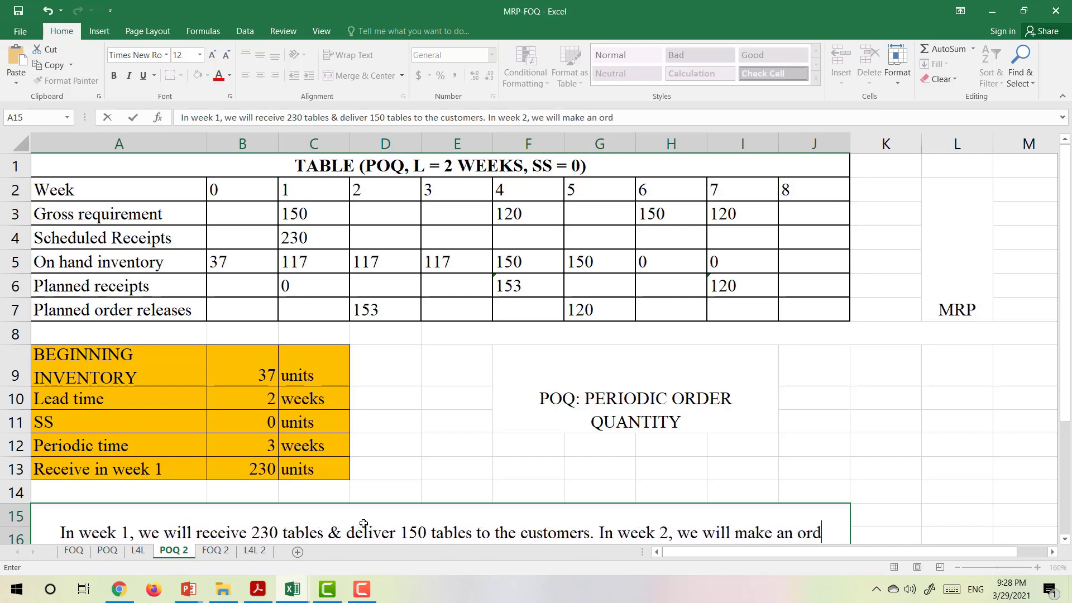
{"action": "type", "text": "er of 153 tables."}
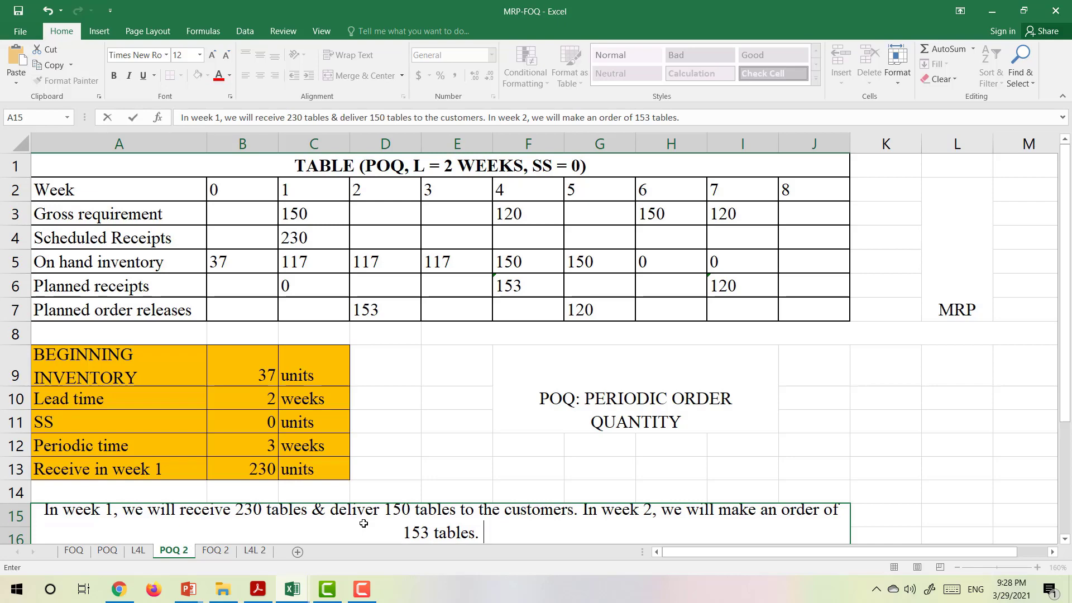
Add to the A15 note "In week 4, we will receive 153 tables & deliver 120 tables to the customers.".
{"action": "type", "text": "In week "}
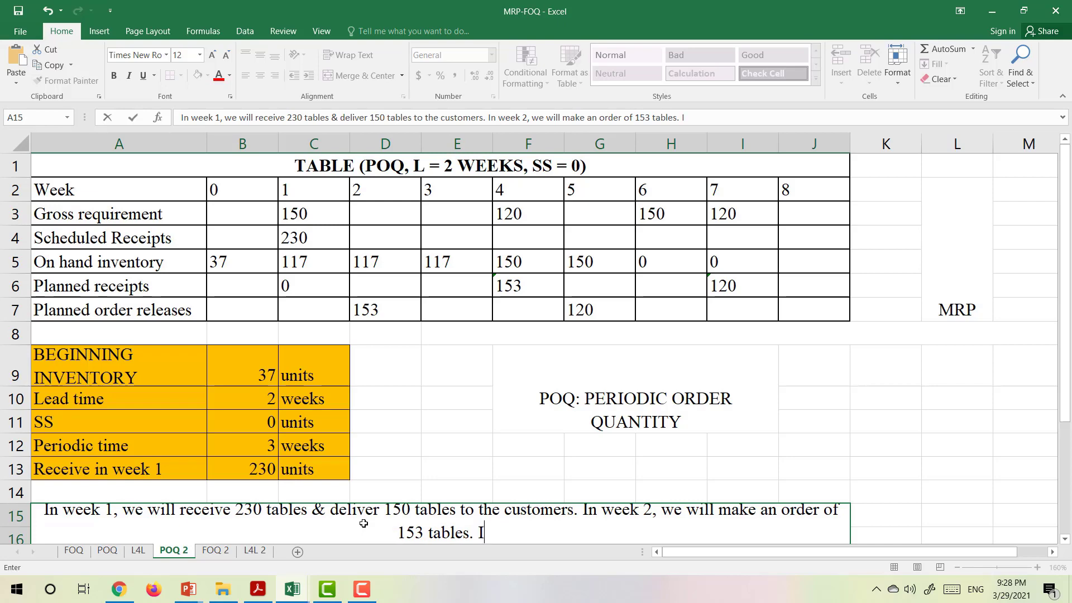
{"action": "type", "text": "4"}
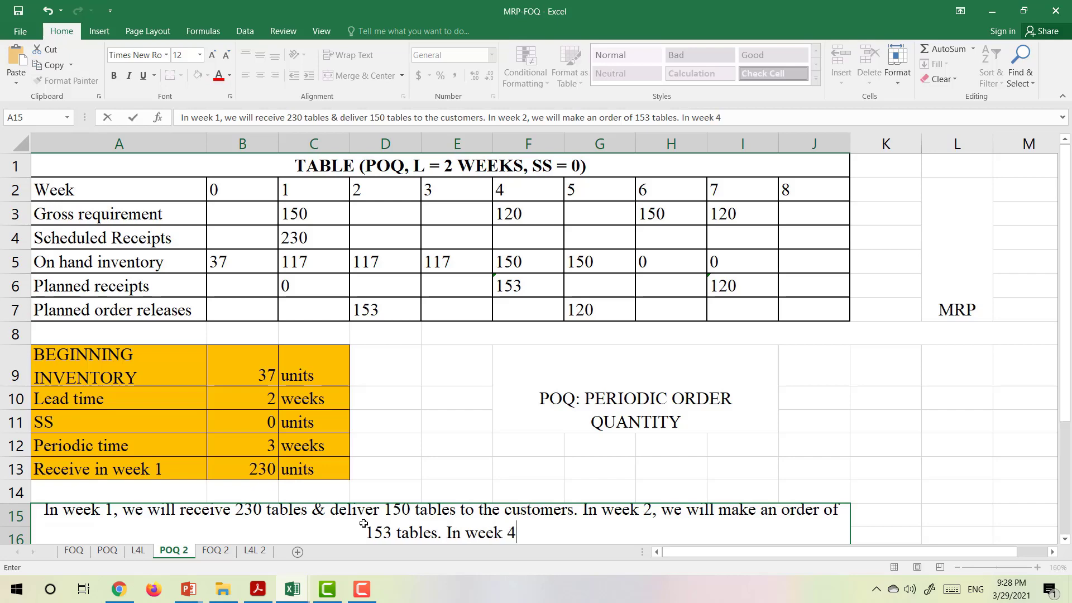
{"action": "type", "text": ", we will "}
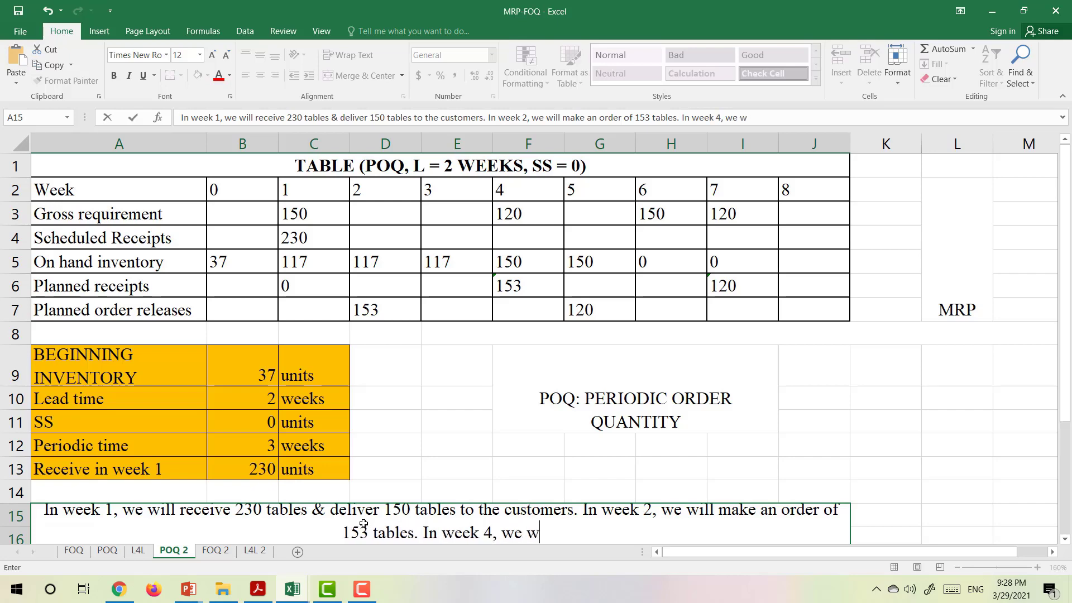
{"action": "type", "text": "receive "}
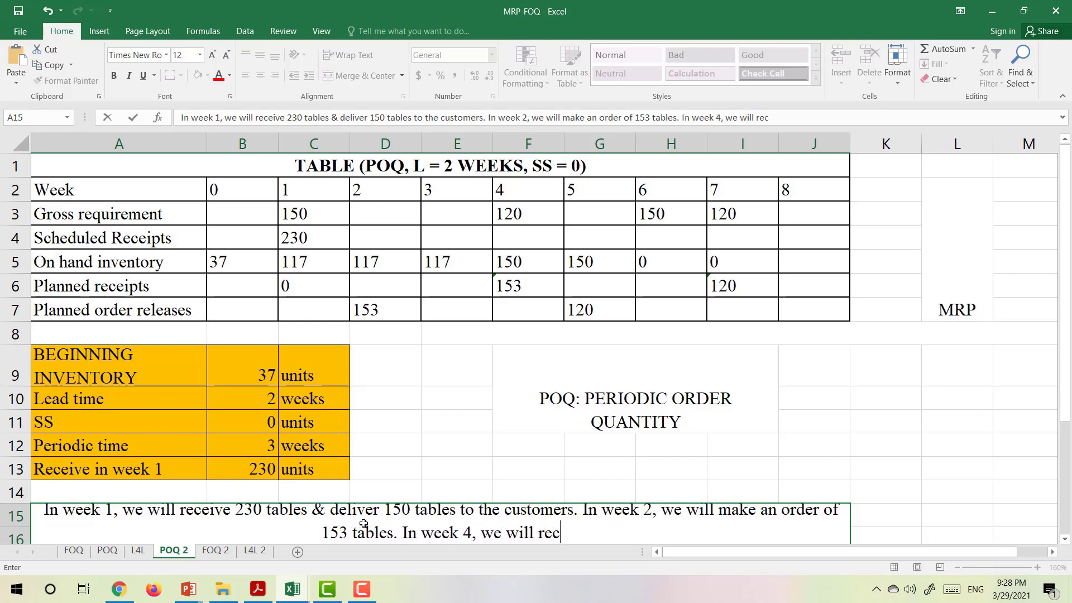
{"action": "type", "text": "153 tables"}
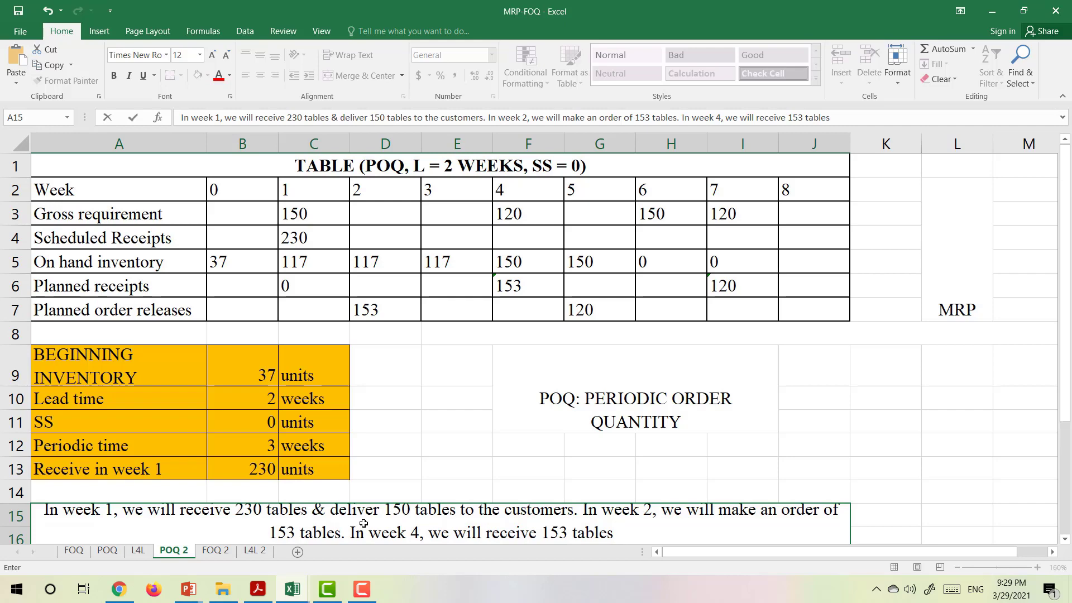
{"action": "type", "text": " & deliver 12"}
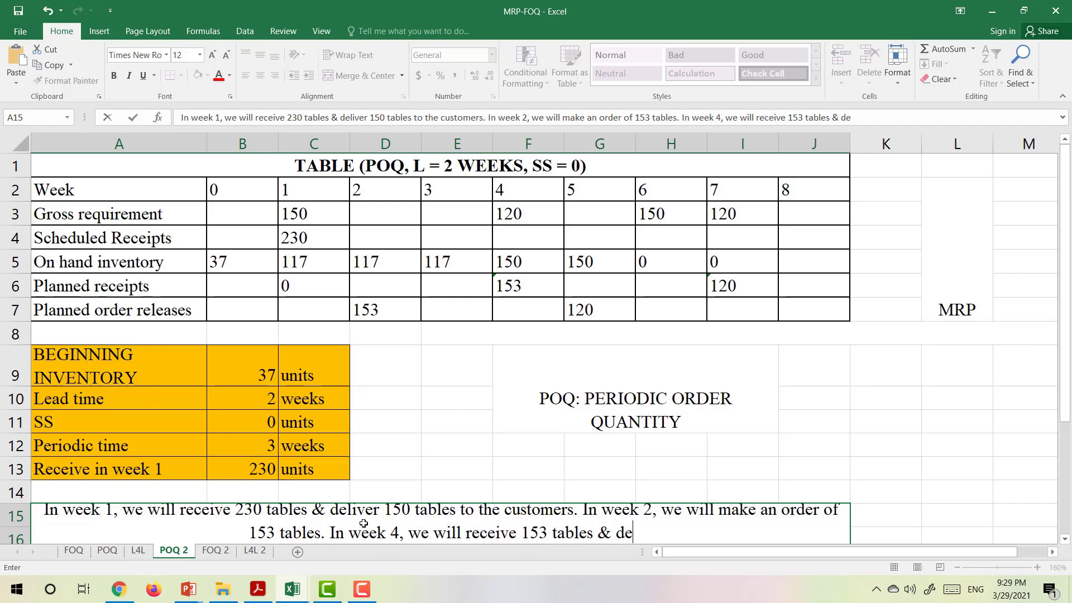
{"action": "type", "text": "0 tables "}
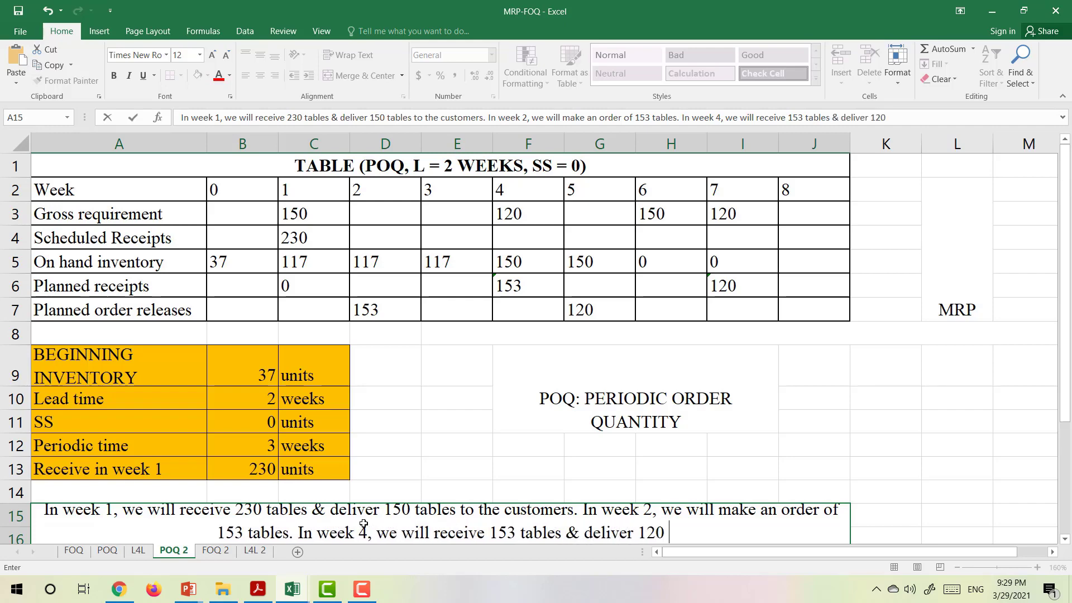
{"action": "type", "text": "to the cust"}
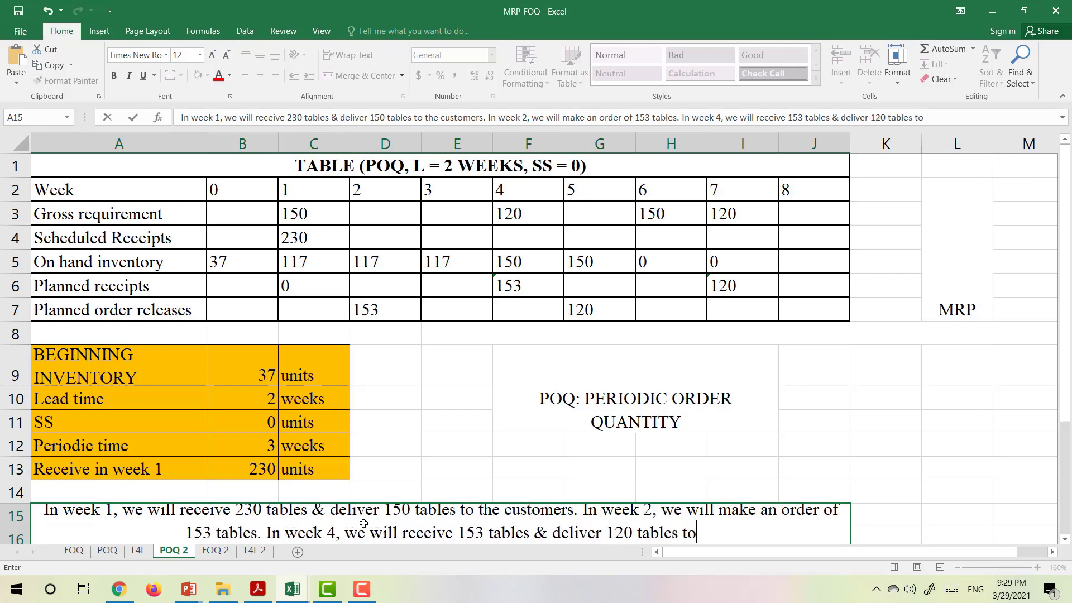
{"action": "type", "text": "omers. "}
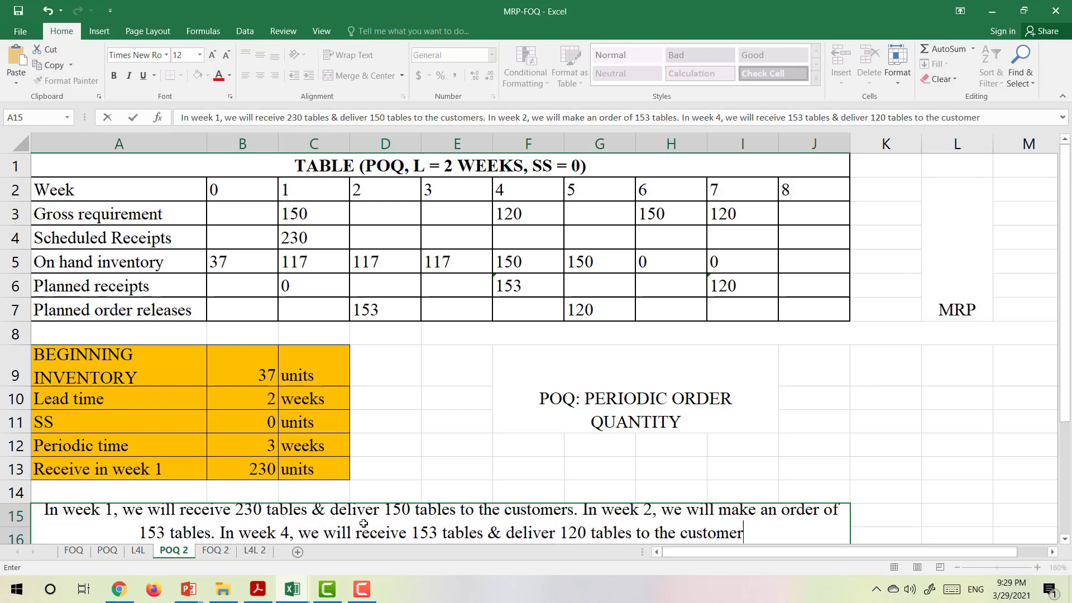
Add to the A15 note the sentence "In week 5, we will make an order of 120 tables".
{"action": "type", "text": "In week "}
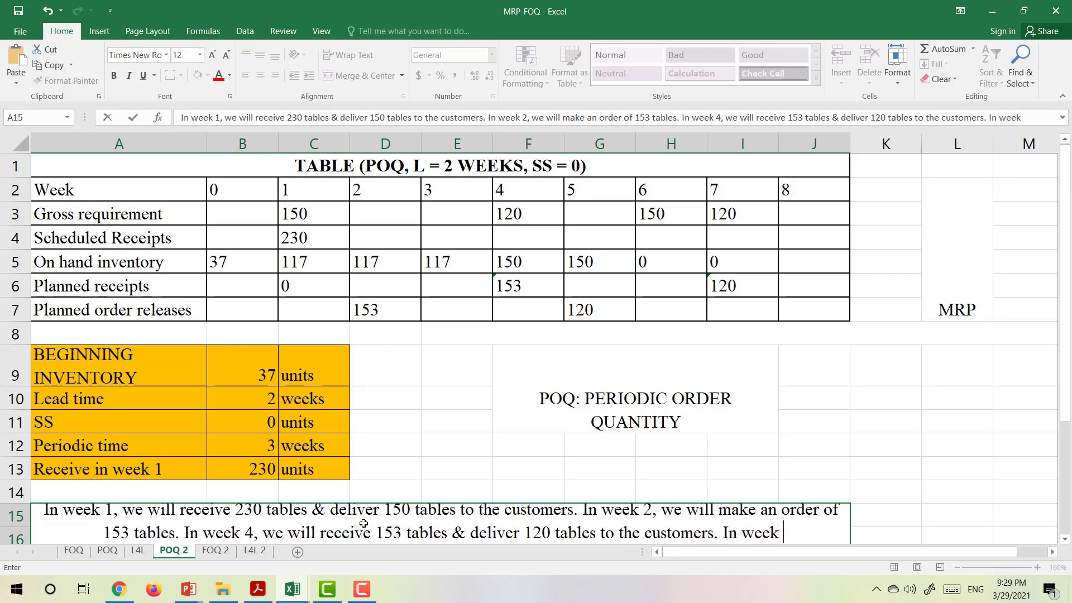
{"action": "type", "text": "5,"}
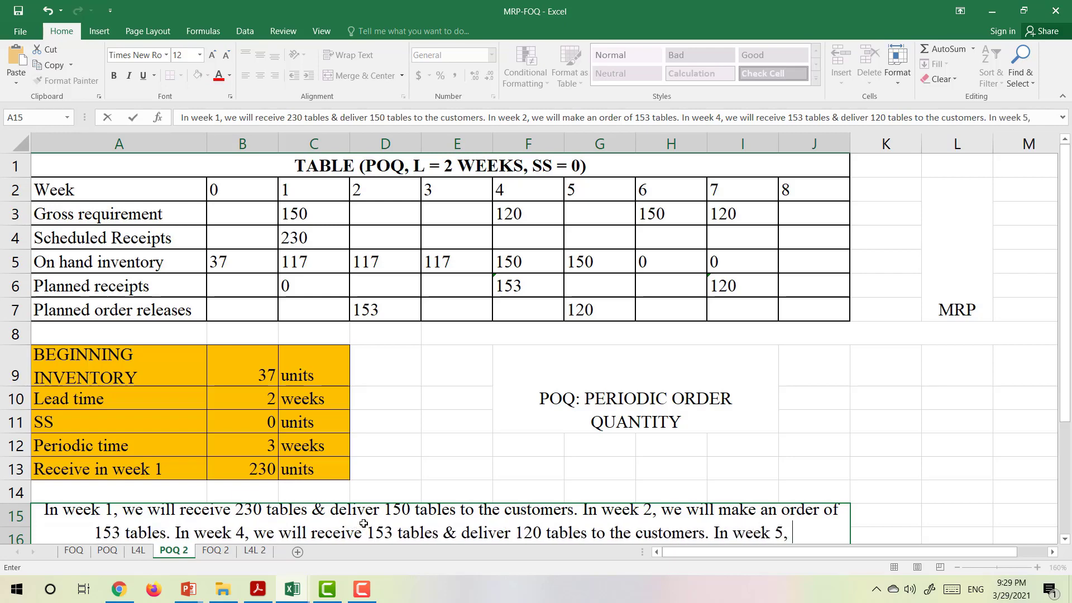
{"action": "type", "text": " we will ma"}
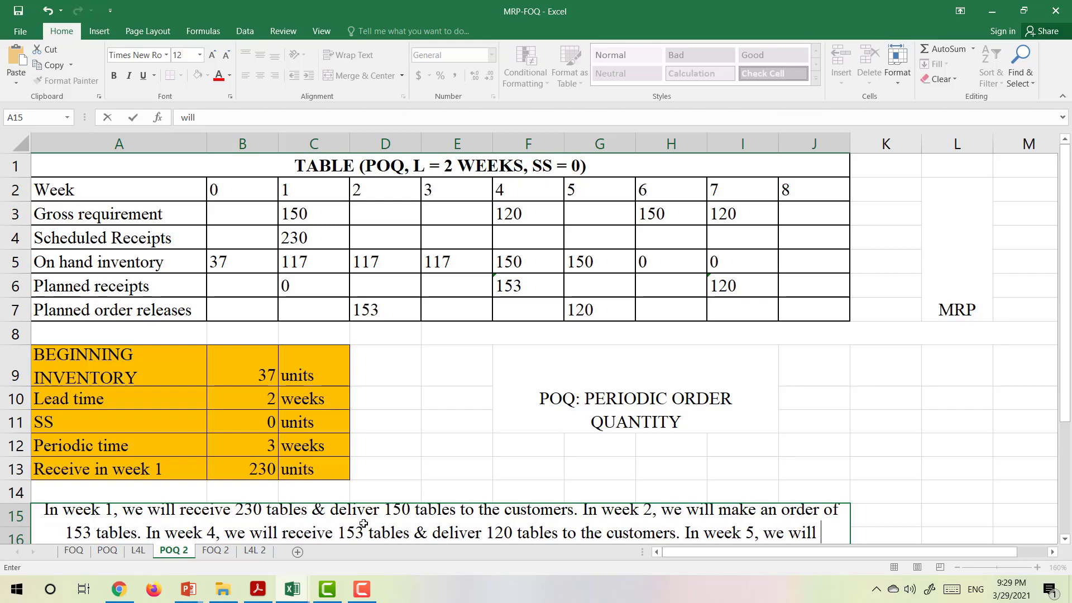
{"action": "type", "text": "ke asn o"}
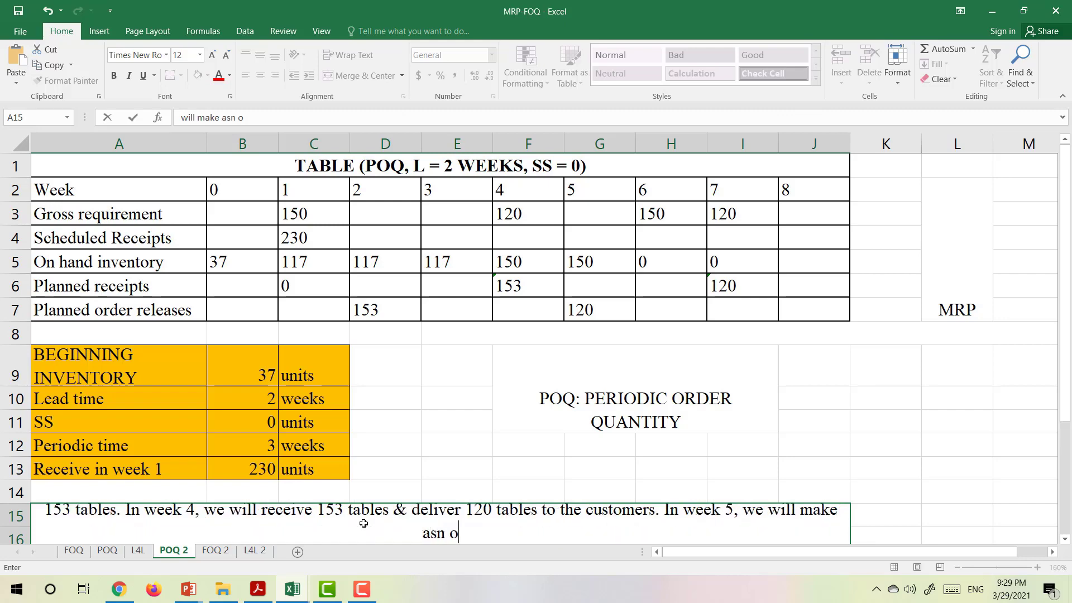
{"action": "key", "text": "BackSpace"}
{"action": "key", "text": "BackSpace"}
{"action": "key", "text": "BackSpace"}
{"action": "key", "text": "BackSpace"}
{"action": "type", "text": "n"}
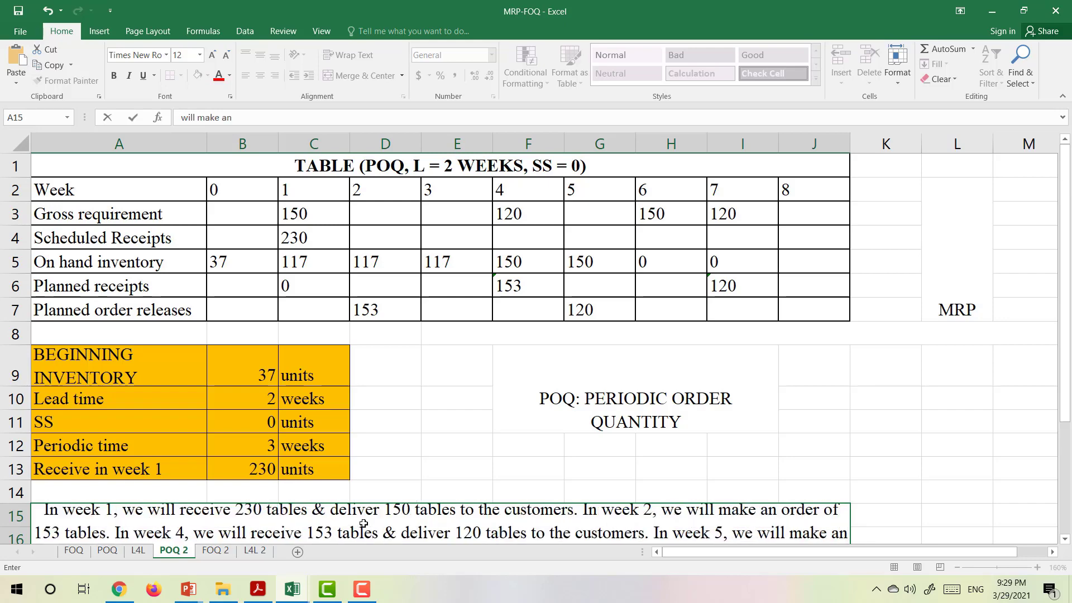
{"action": "type", "text": " orfer o"}
{"action": "key", "text": "BackSpace"}
{"action": "key", "text": "BackSpace"}
{"action": "key", "text": "BackSpace"}
{"action": "key", "text": "BackSpace"}
{"action": "key", "text": "BackSpace"}
{"action": "type", "text": "der of 120 tables"}
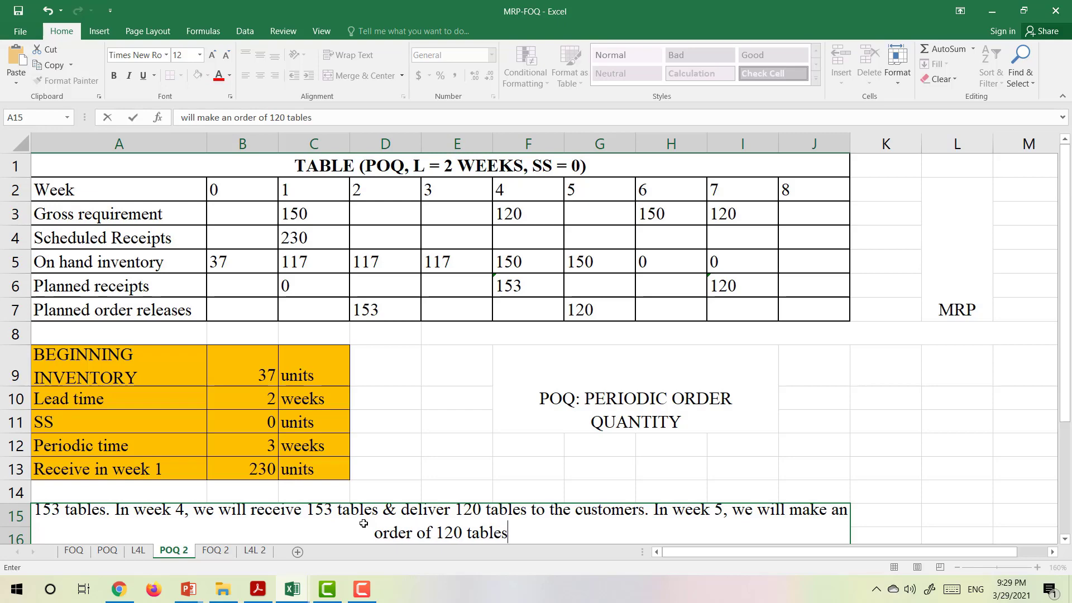
Add to the A15 note "In week 6, we will deliver 150 tables to the customers." and begin the following sentence with "In weel".
{"action": "type", "text": ". I"}
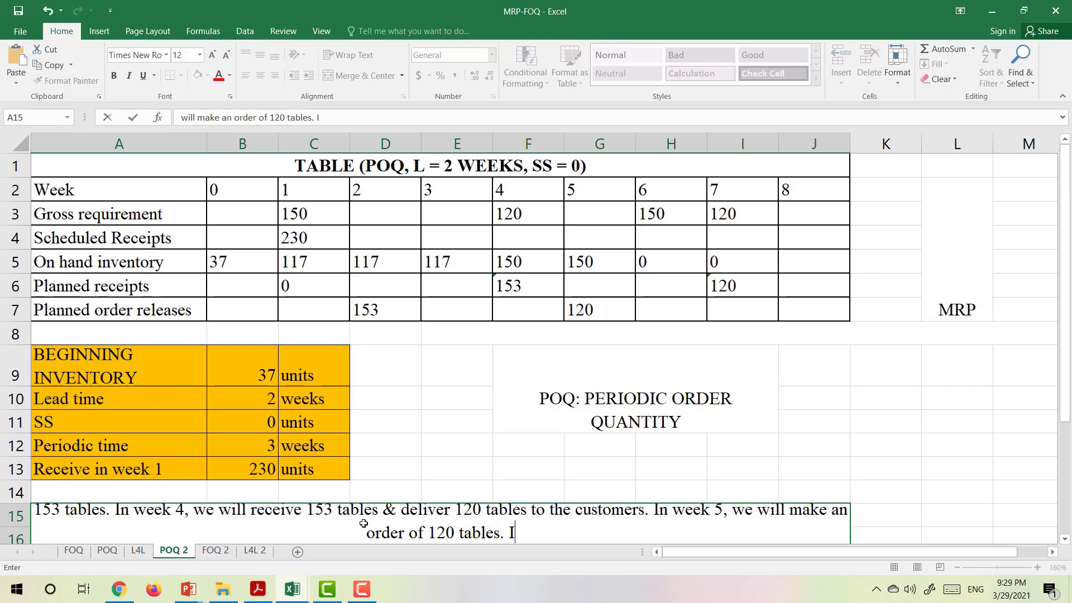
{"action": "type", "text": "n week 6"}
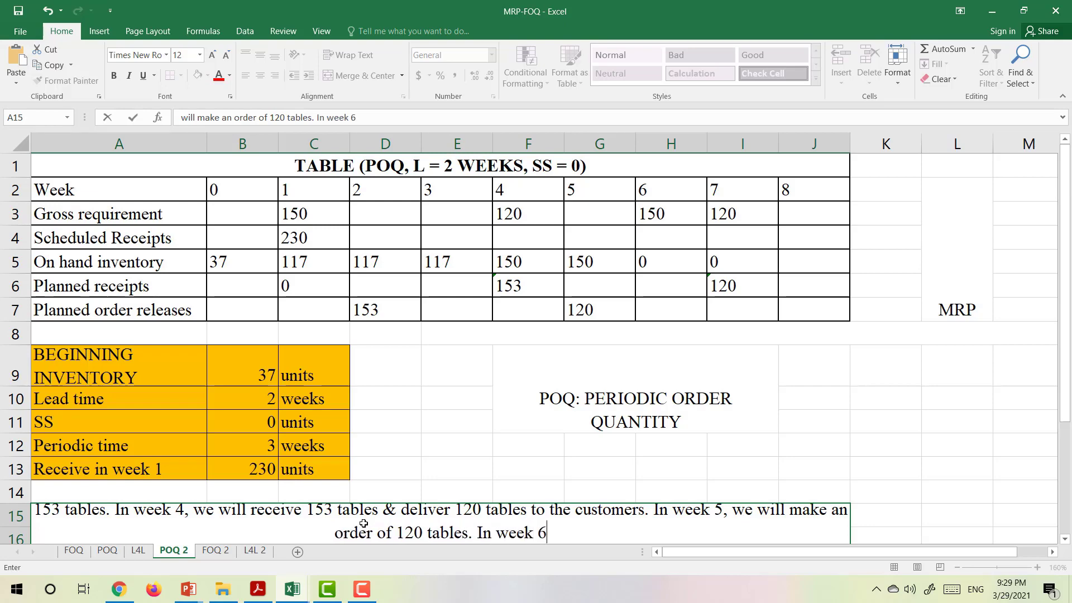
{"action": "type", "text": ", we wi"}
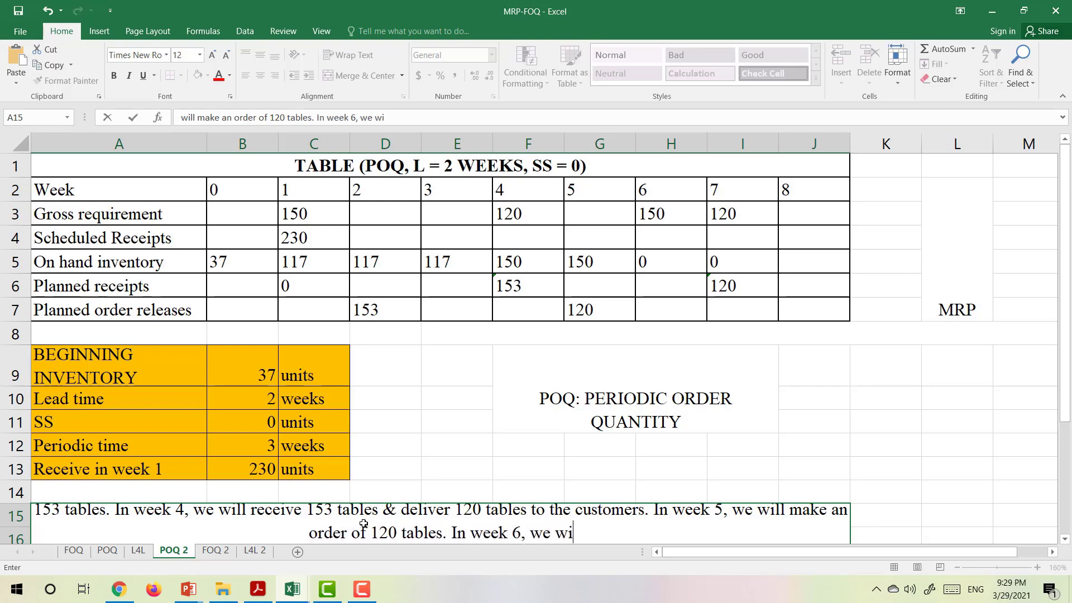
{"action": "type", "text": "ll"}
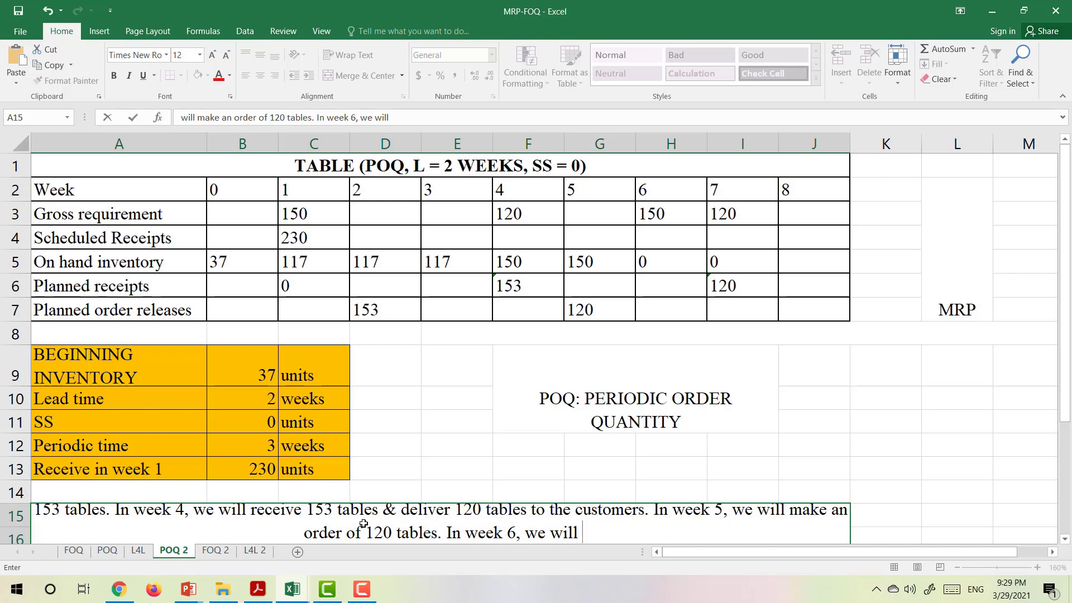
{"action": "type", "text": " del"}
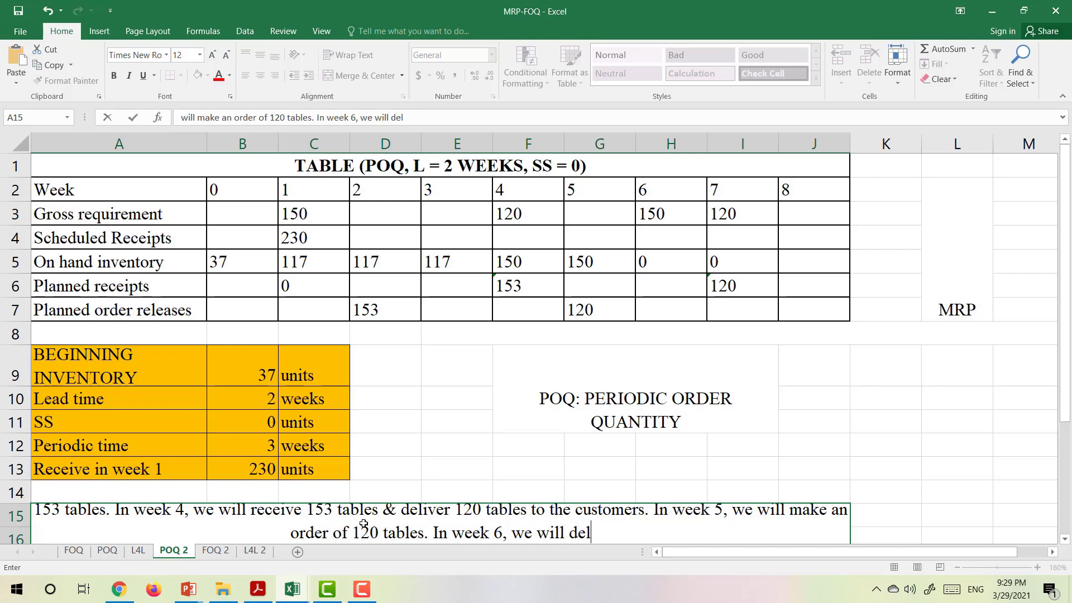
{"action": "type", "text": "iver 150 table"}
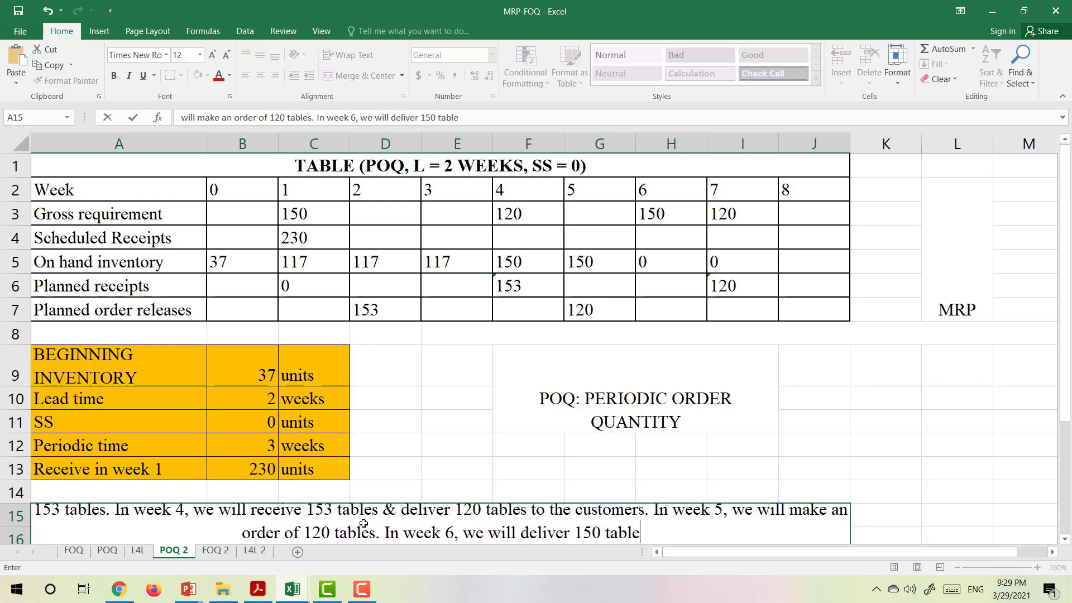
{"action": "type", "text": "s to the cu"}
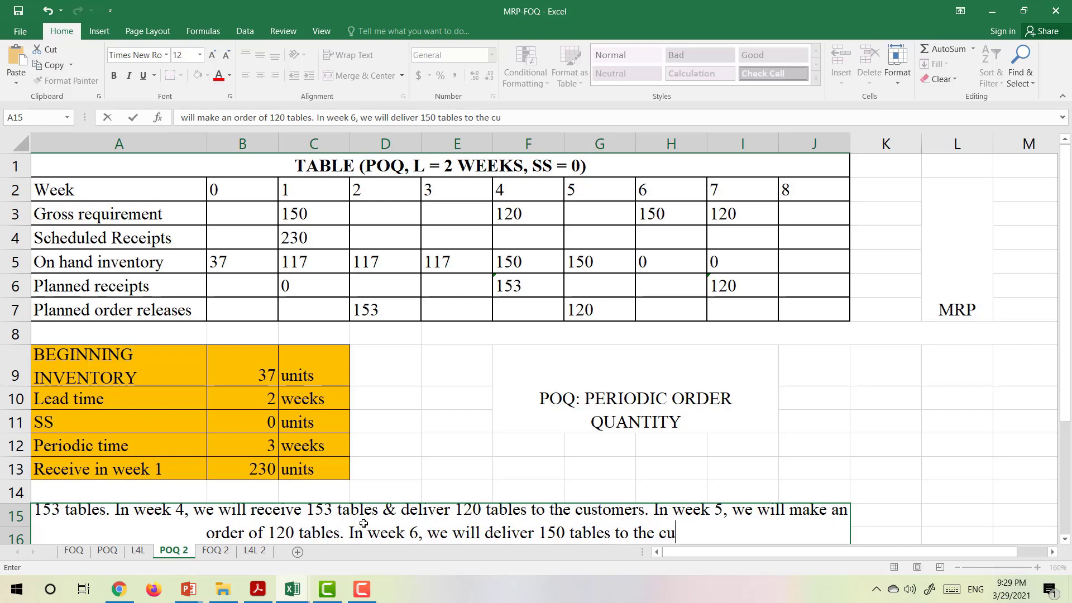
{"action": "type", "text": "stomers. In weel "}
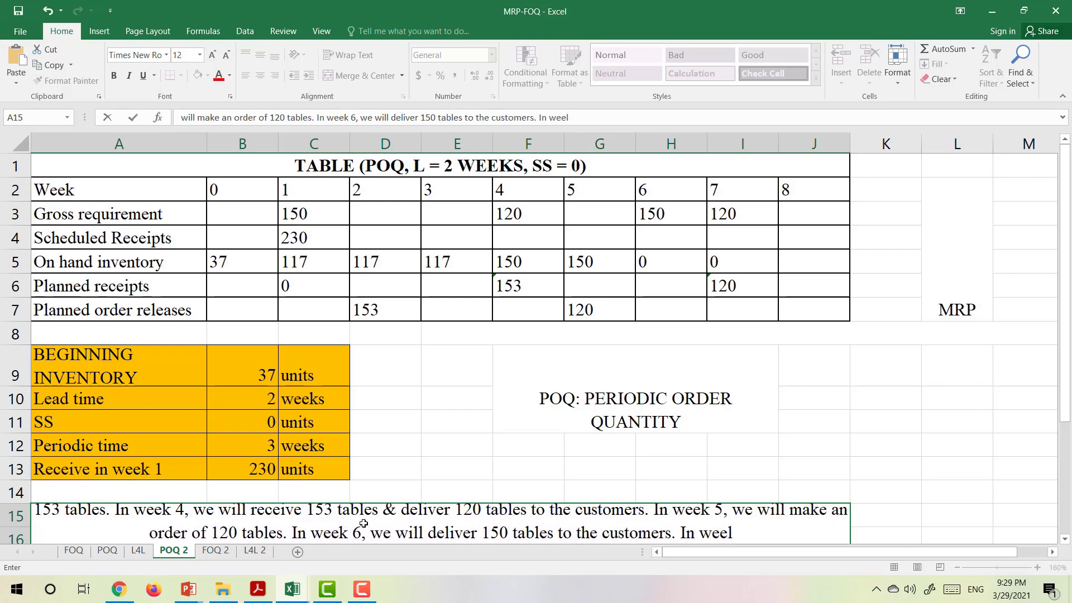
Continue the week 7 sentence of the A15 note with "7, we will receive 120 tables & deliver 120 tables tp the".
{"action": "type", "text": "7"}
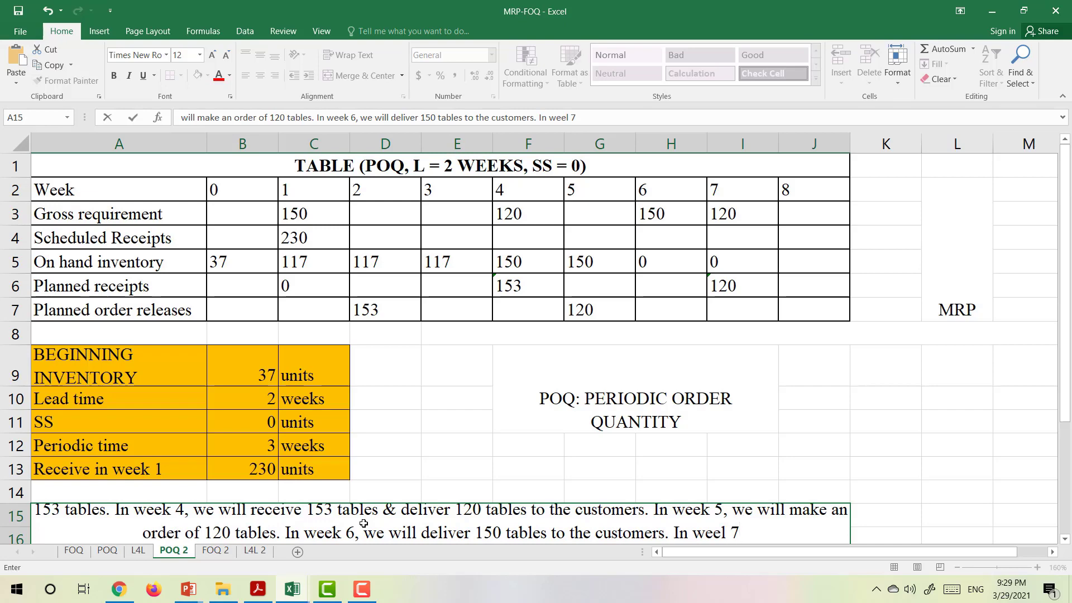
{"action": "type", "text": ", we will "}
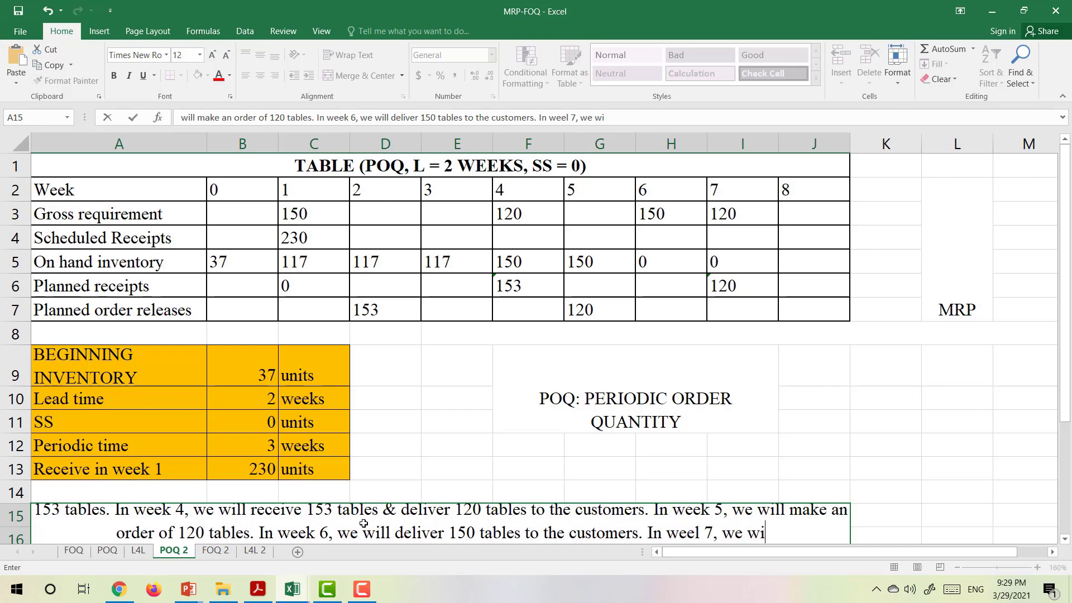
{"action": "type", "text": "receiv"}
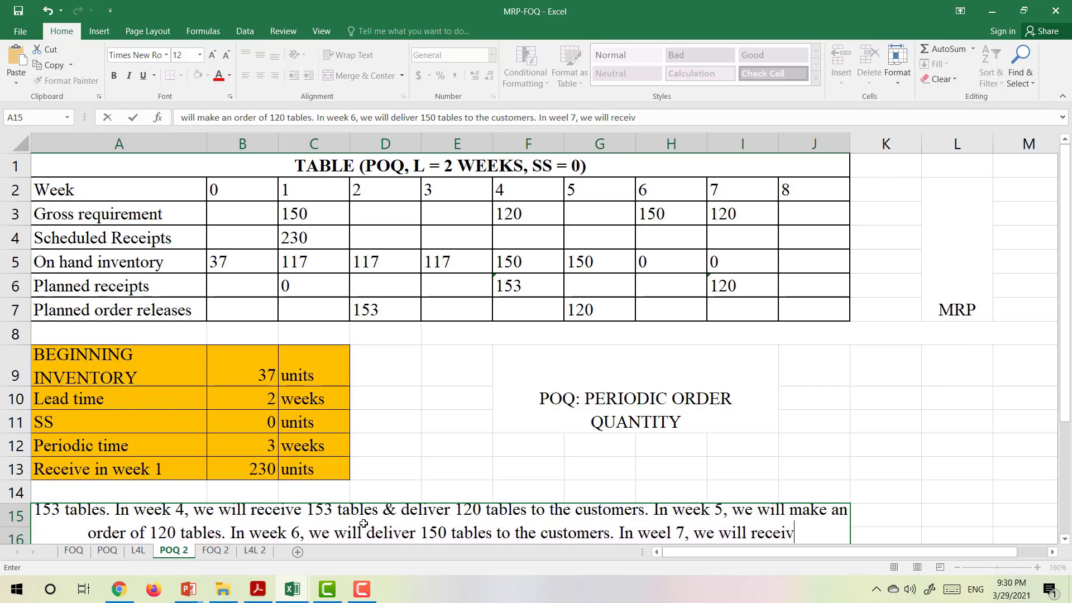
{"action": "type", "text": "e 12"}
{"action": "type", "text": "tables"}
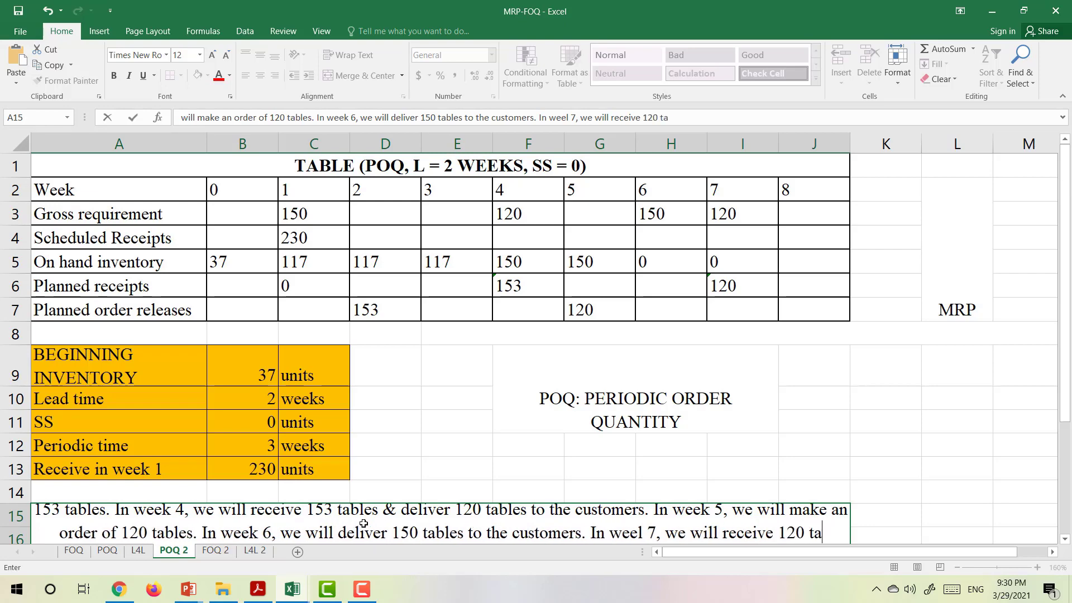
{"action": "type", "text": " & d"}
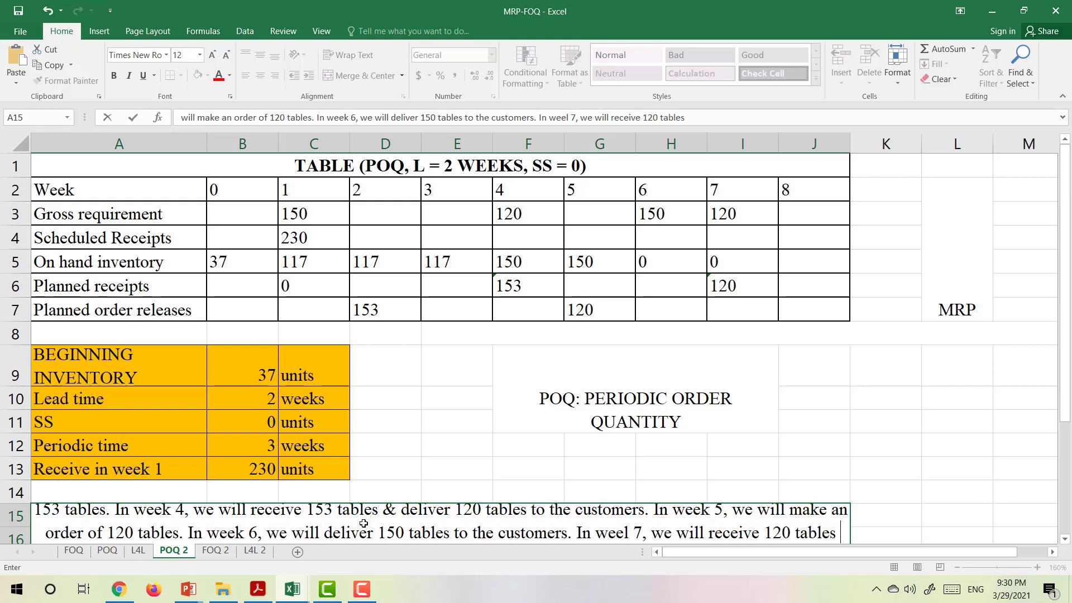
{"action": "type", "text": "eliver"}
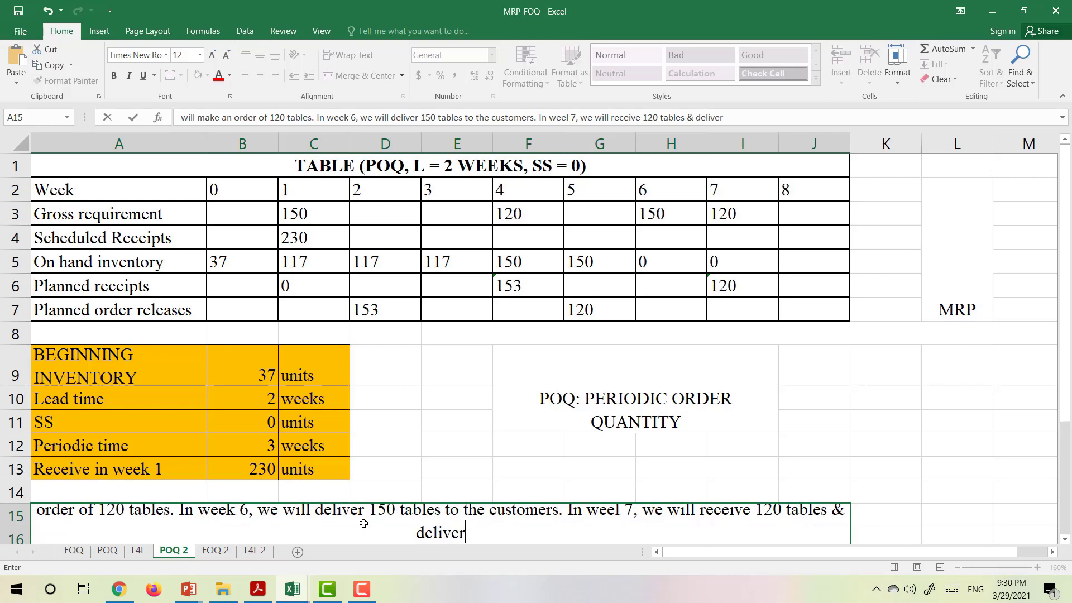
{"action": "type", "text": " 120 tab"}
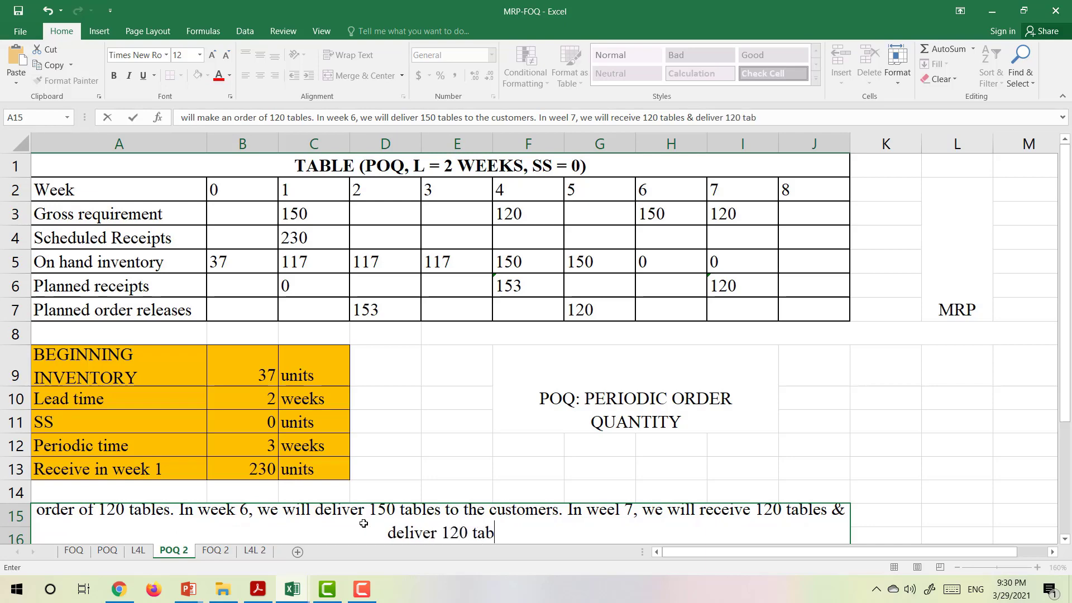
{"action": "type", "text": "les tp the"}
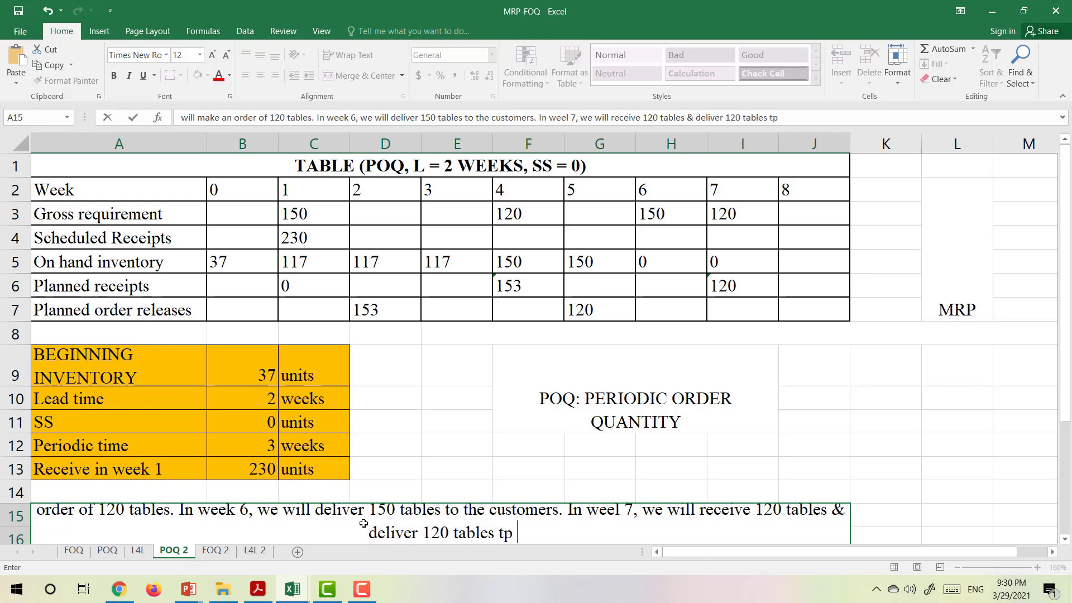